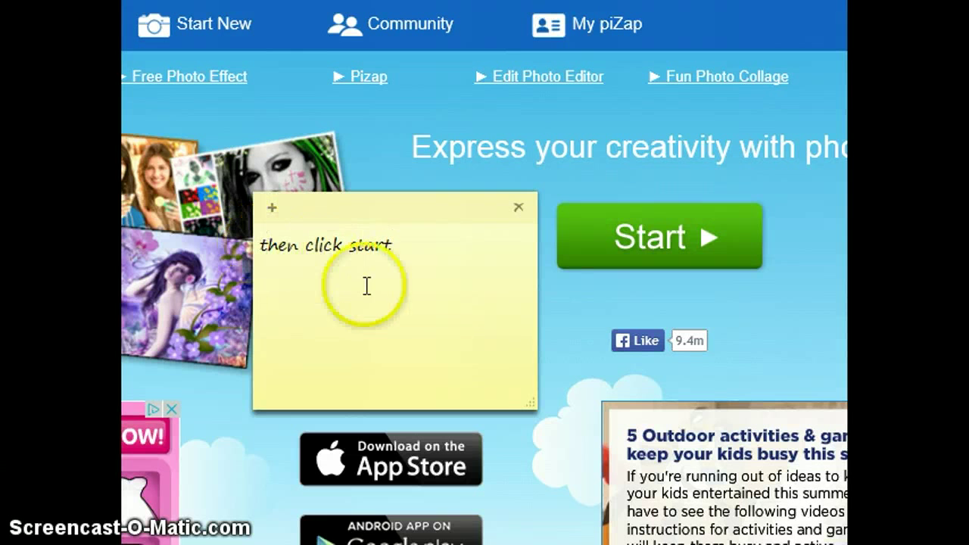
# Clear the text "then click start" from the sticky note and start the piZap editor.
pyautogui.moveTo(365, 280); pyautogui.dragTo(137, 231)
pyautogui.press('BackSpace')
pyautogui.write('t')
pyautogui.press('BackSpace')
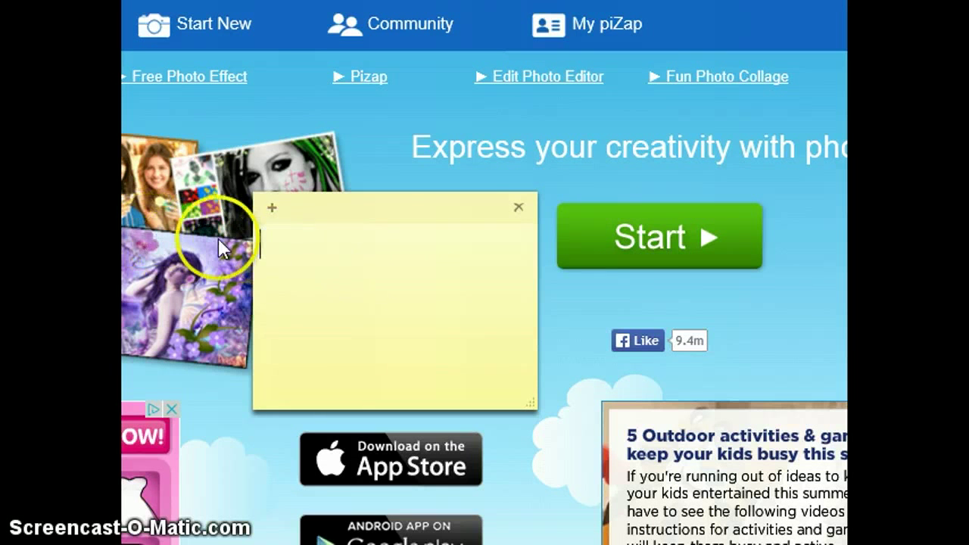
pyautogui.click(645, 240)
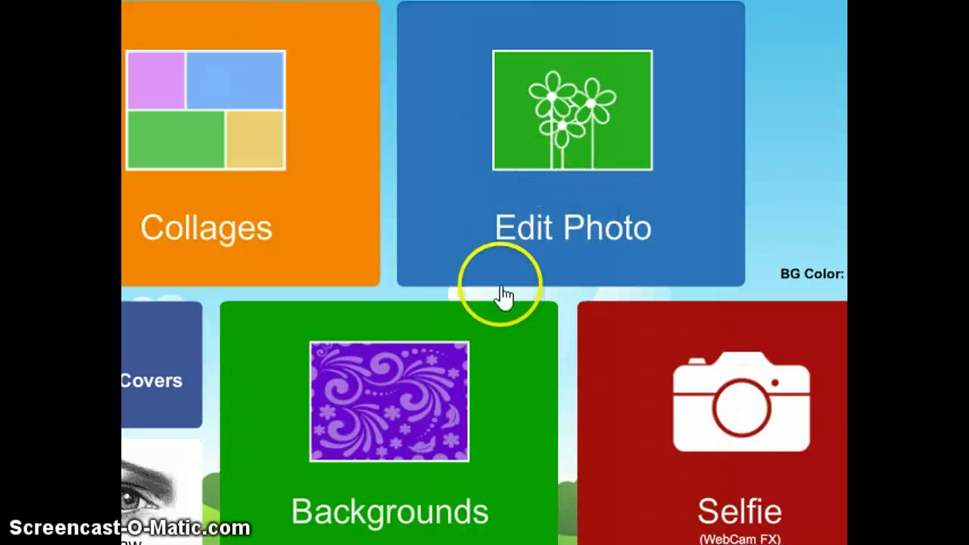
# Clear the text "click edit photo" from the sticky note and choose Edit Photo as the project type.
pyautogui.click(523, 190)
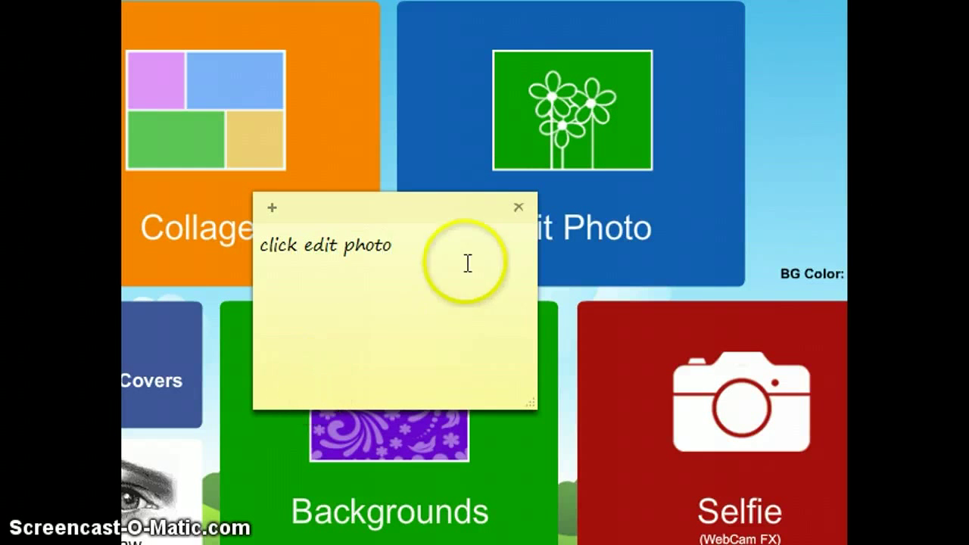
pyautogui.moveTo(465, 264); pyautogui.dragTo(166, 270)
pyautogui.press('BackSpace')
pyautogui.click(529, 185)
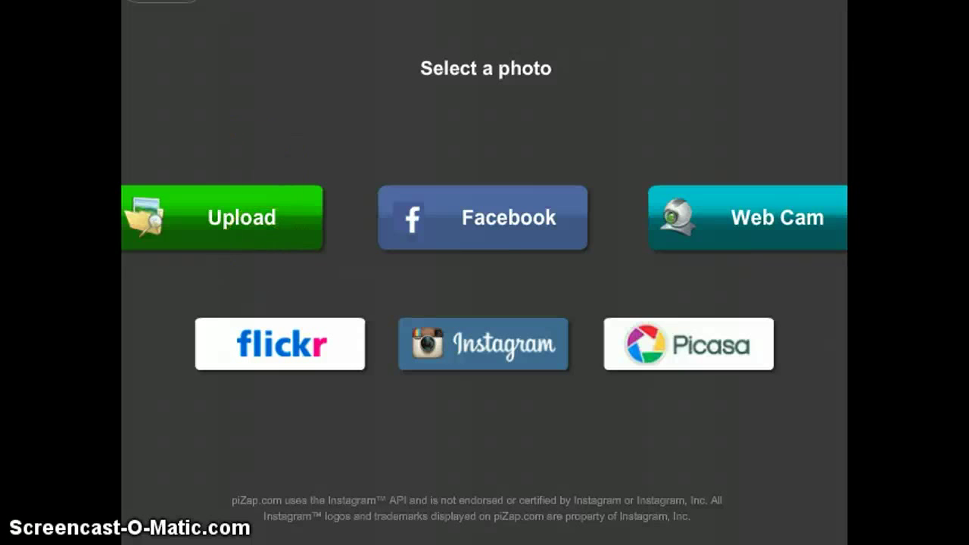
# Write "upload" in the sticky note and open the file chooser for uploading a photo.
pyautogui.click(195, 224)
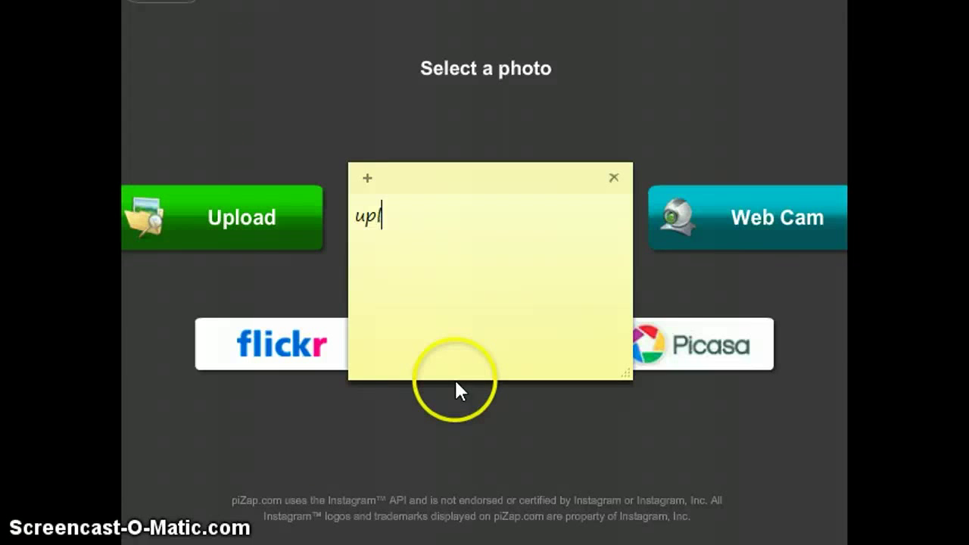
pyautogui.write('oad')
pyautogui.click(281, 233)
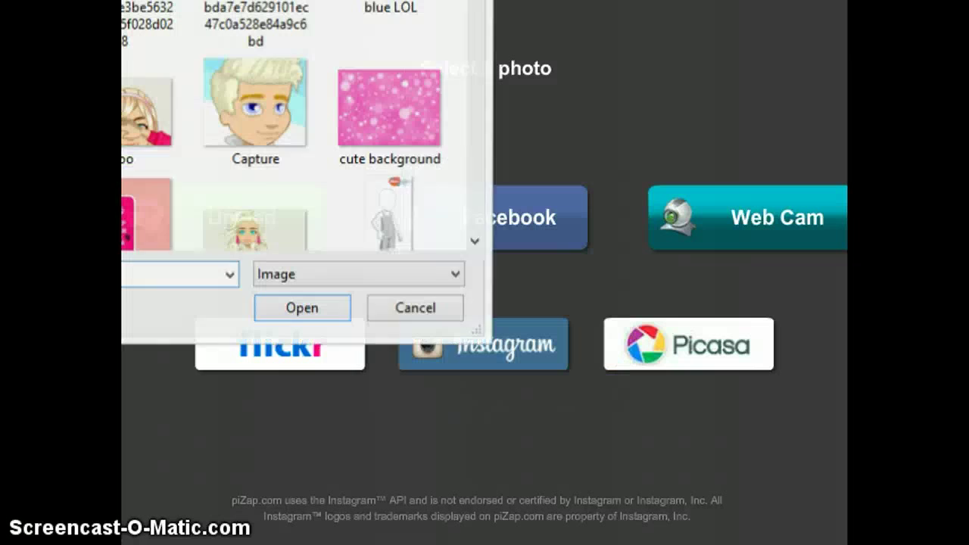
# Replace the sticky note's text with "then search the photo of the mannequin" and clear it again.
pyautogui.hotkey('alt', 'Tab')
pyautogui.doubleClick(426, 234)
pyautogui.press('BackSpace')
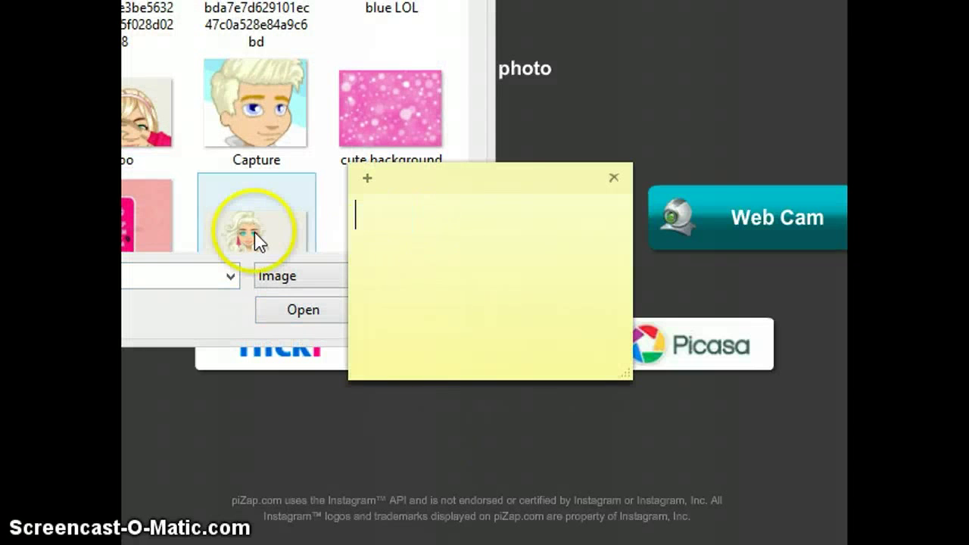
pyautogui.write('then search')
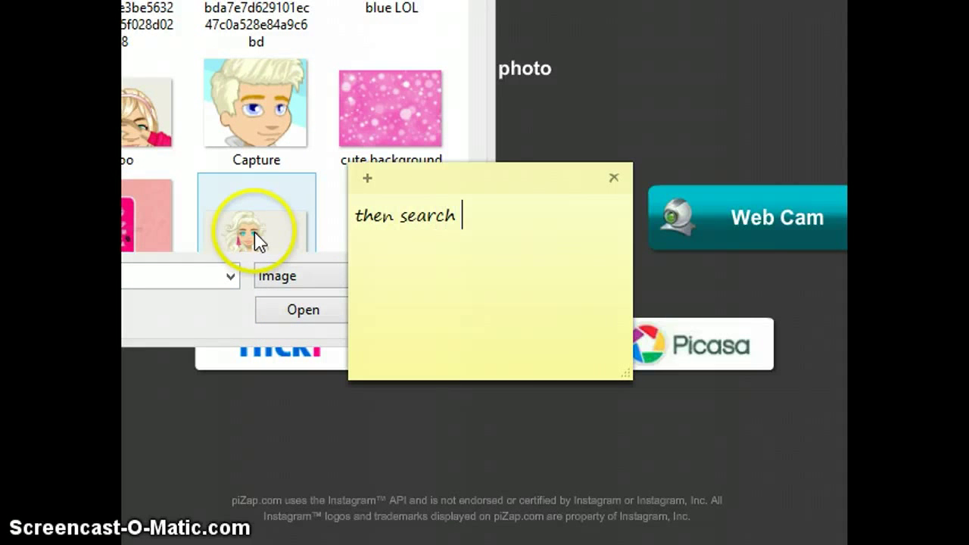
pyautogui.write(' the photo')
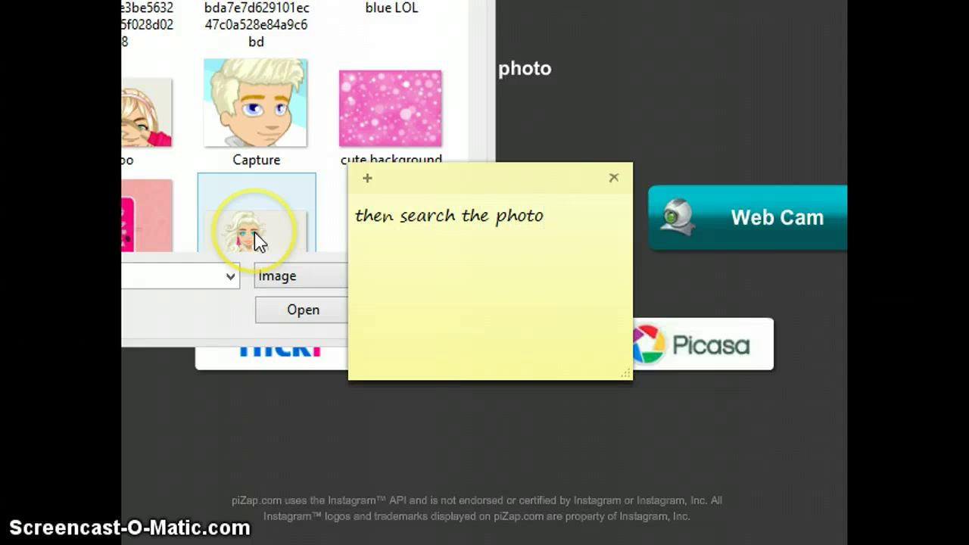
pyautogui.write(' of the mannequin')
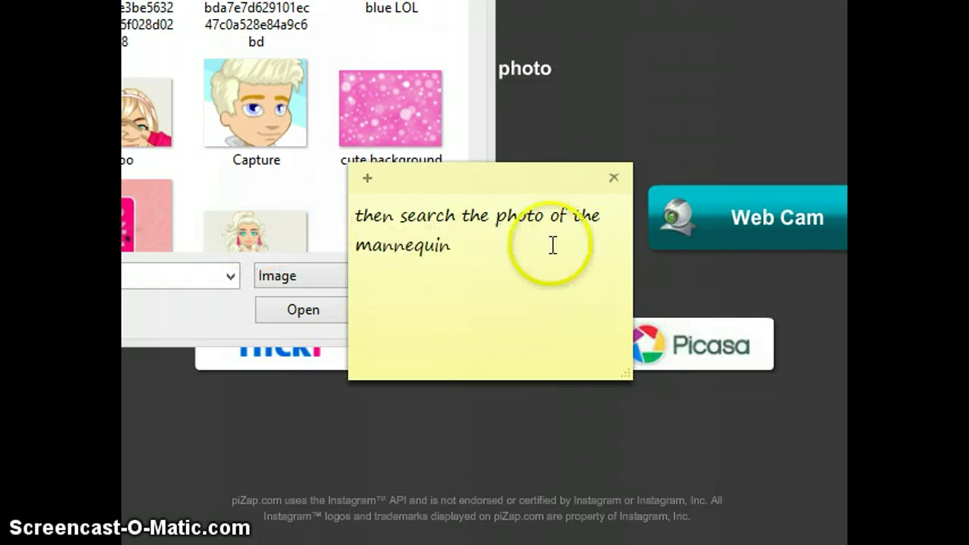
pyautogui.moveTo(551, 245); pyautogui.dragTo(281, 54)
pyautogui.press('BackSpace')
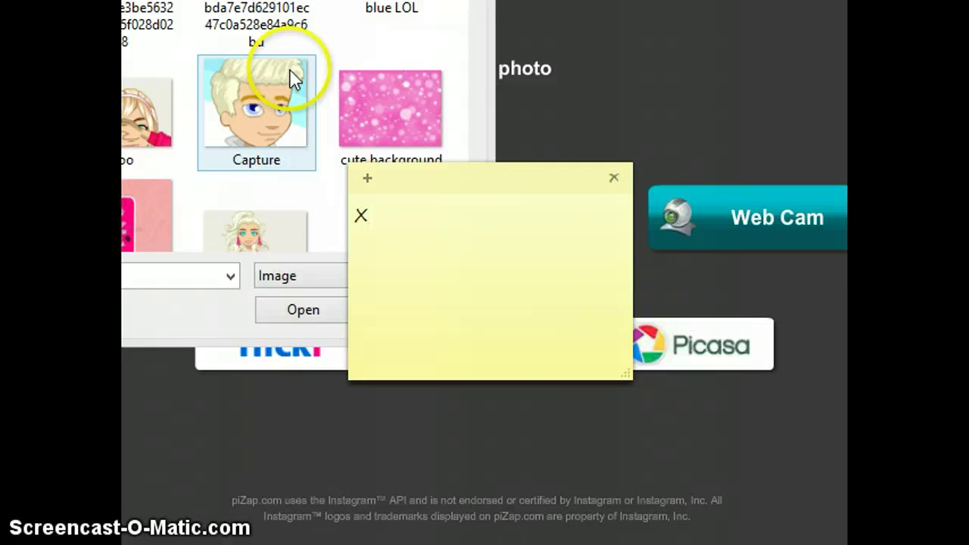
pyautogui.press('BackSpace')
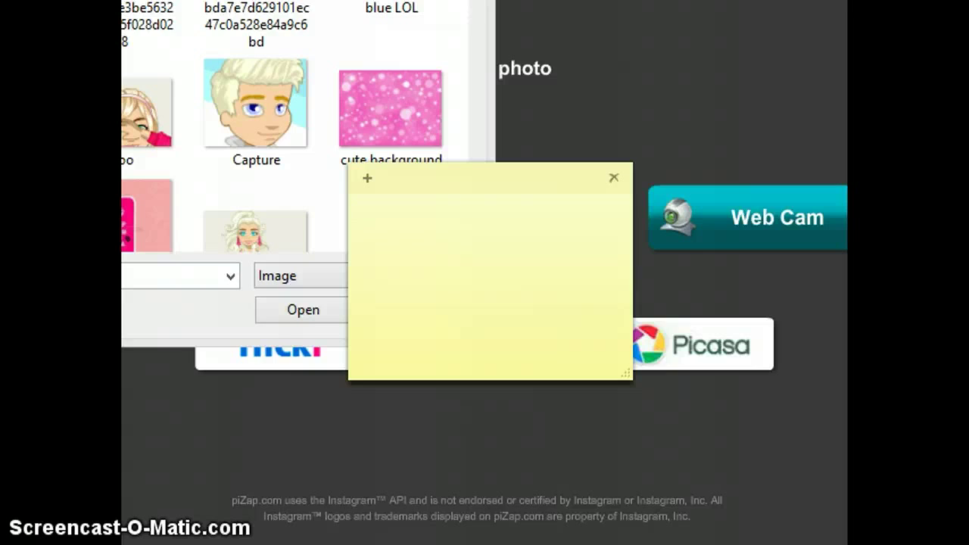
pyautogui.click(162, 242)
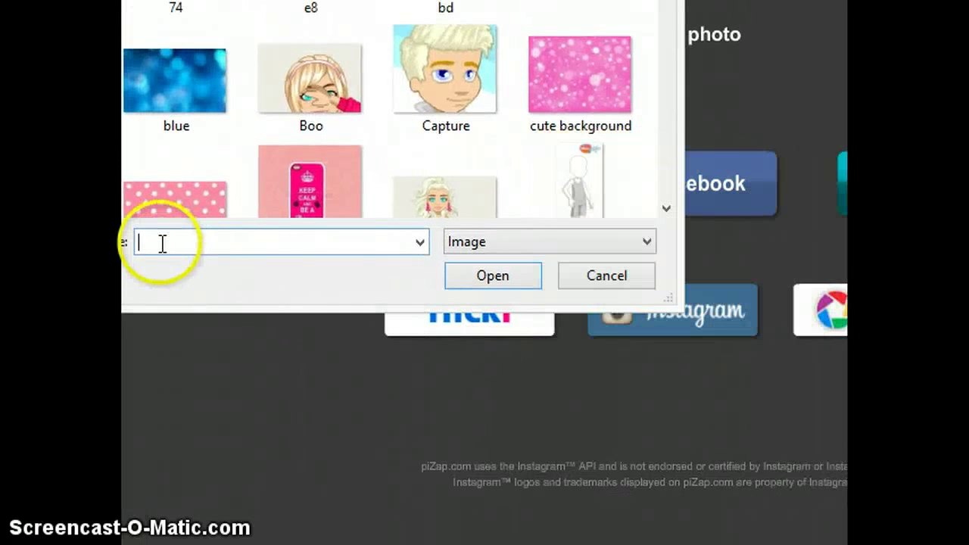
pyautogui.write('woozwo')
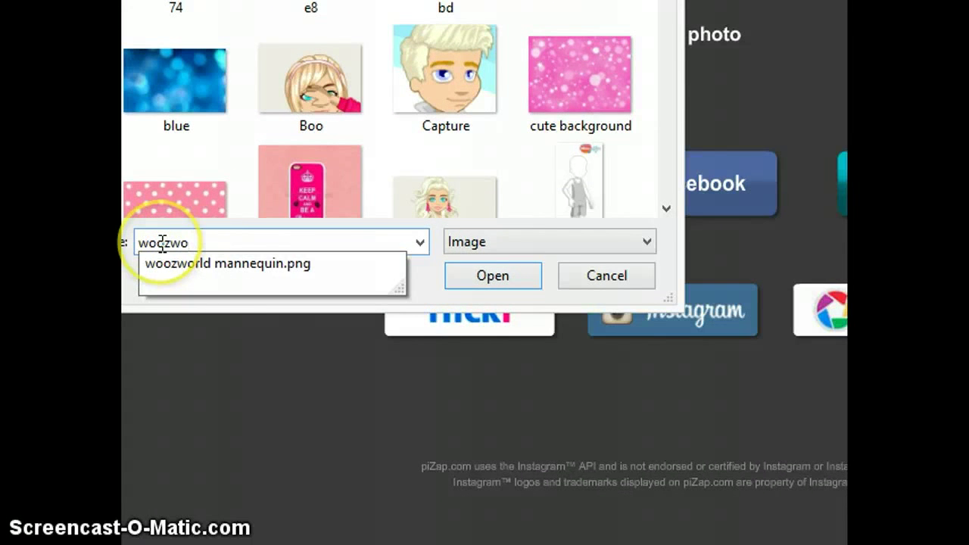
pyautogui.click(230, 262)
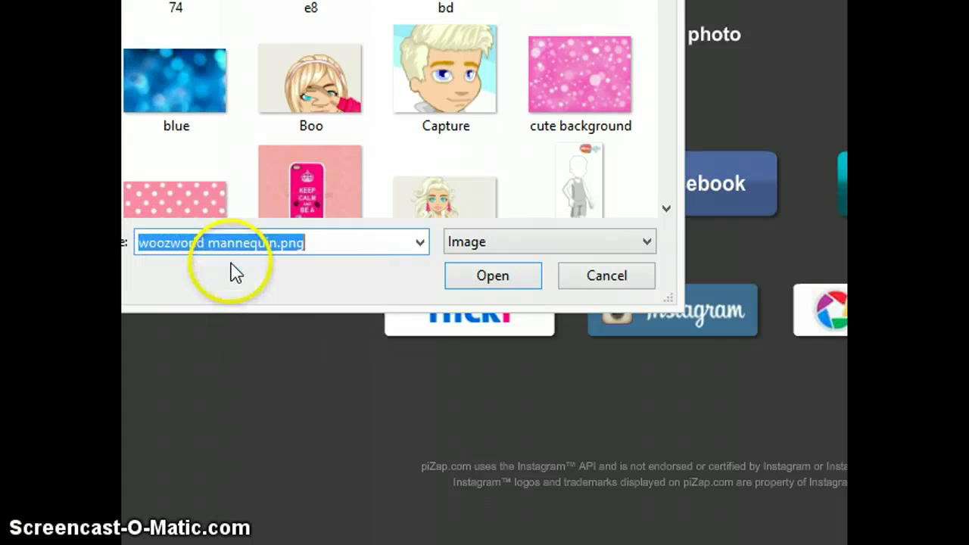
# Upload the image "fashion_mannequin woozworld" as the photo to edit.
pyautogui.click(667, 209)
pyautogui.click(562, 124)
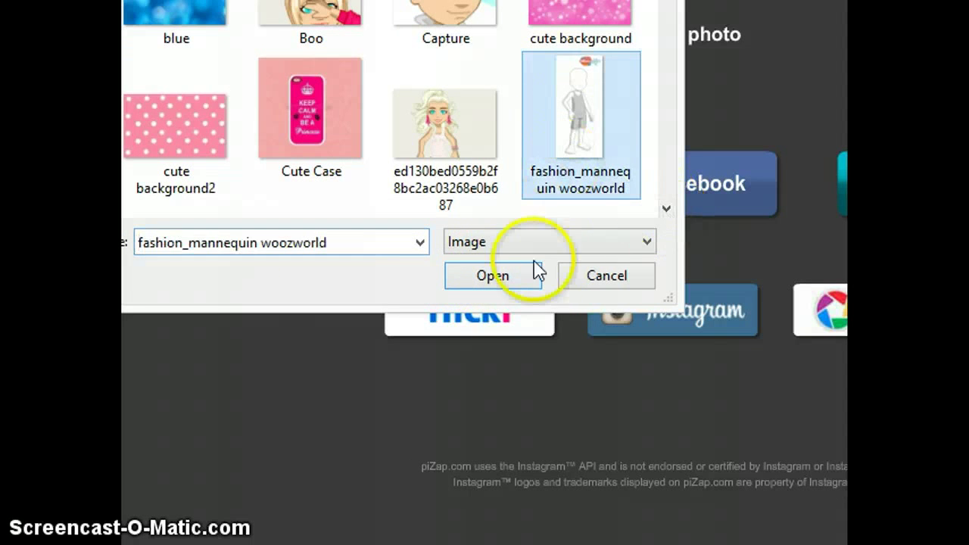
pyautogui.click(475, 288)
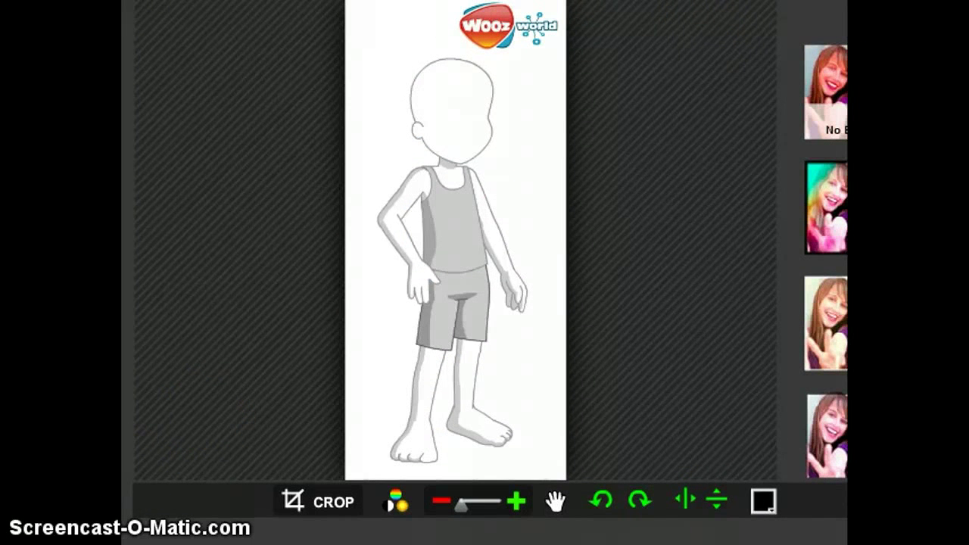
# Write "then click here" in the sticky note beside the mannequin.
pyautogui.write('h')
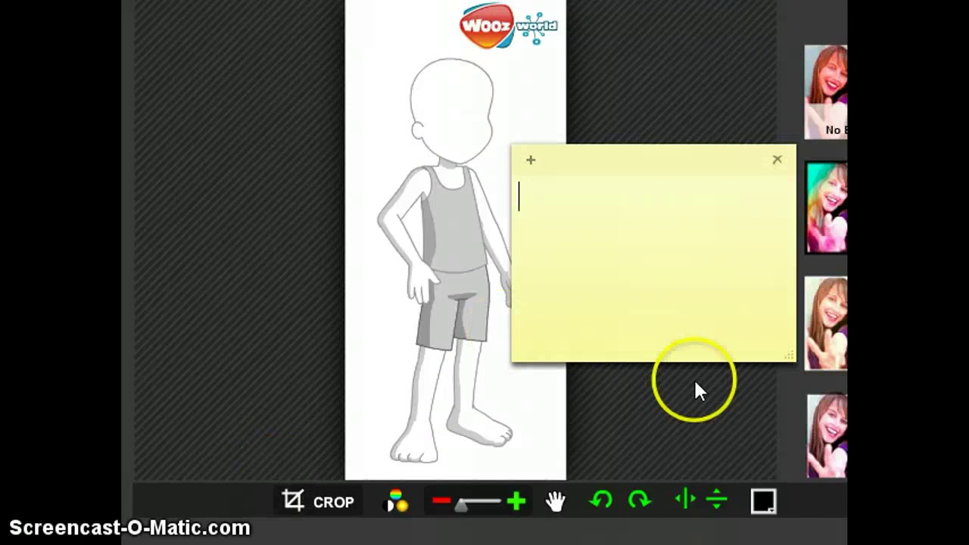
pyautogui.write('then click her')
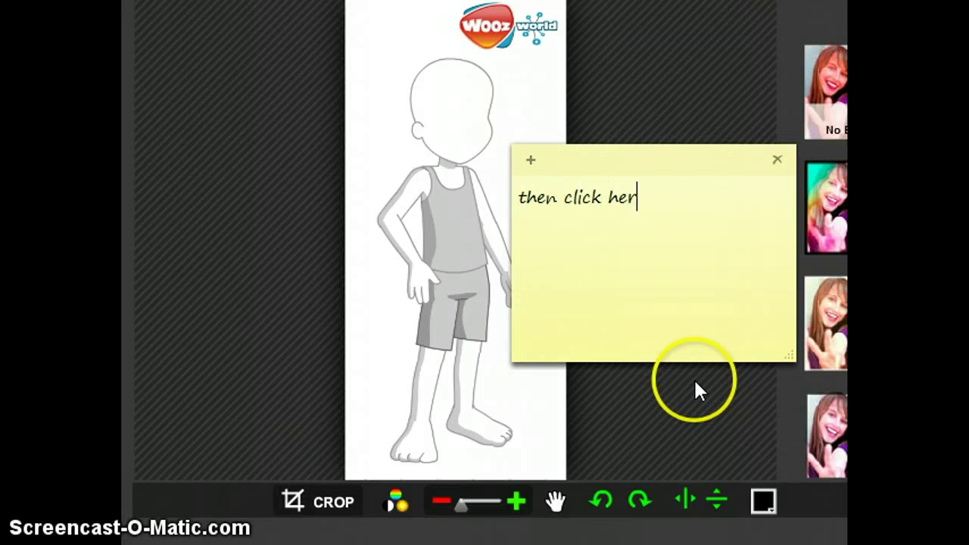
pyautogui.write('e')
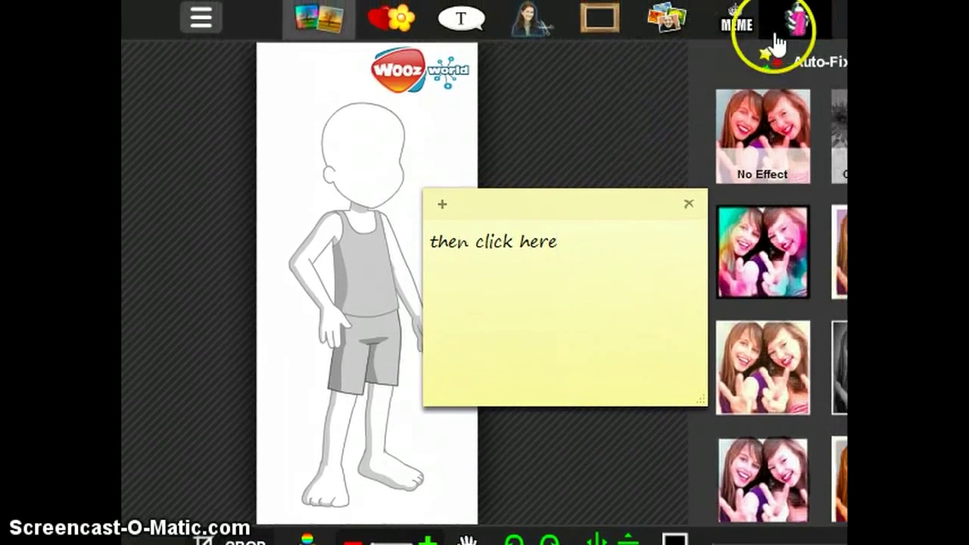
# Open the graffiti tools and switch to the set with the paintbrush, eraser and fill tools.
pyautogui.click(797, 19)
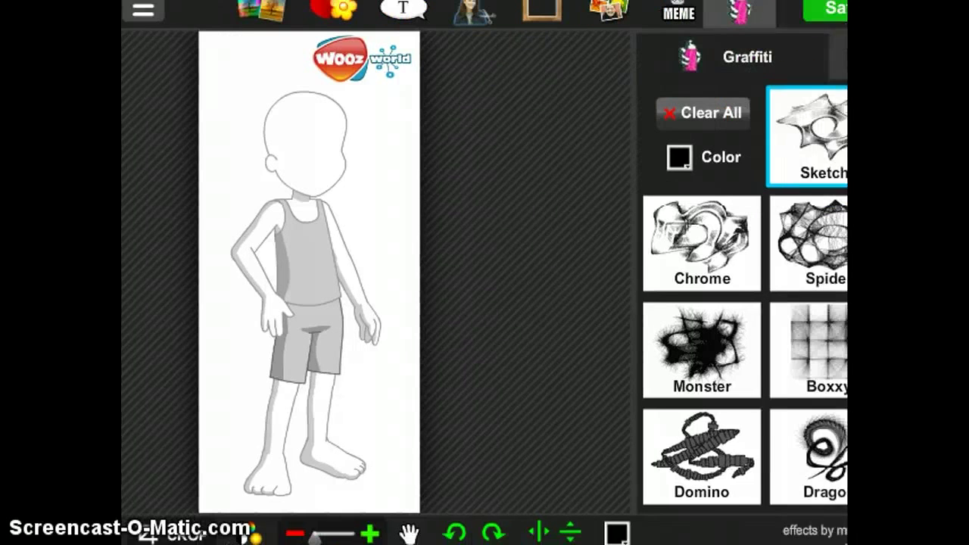
pyautogui.click(799, 70)
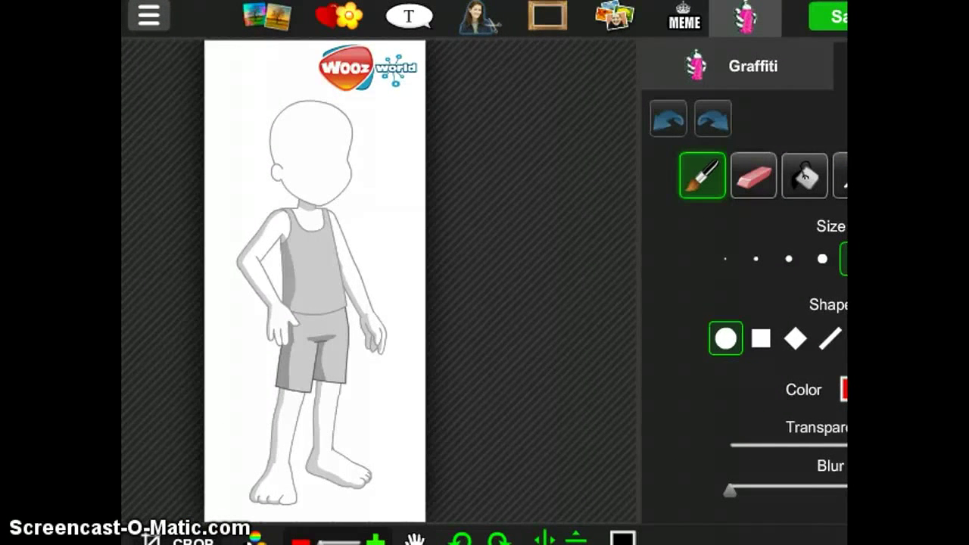
# Replace the sticky note's text with "then now ill pause it and make my design LOL" and clear it again.
pyautogui.hotkey('ctrl', 'a')
pyautogui.write('t')
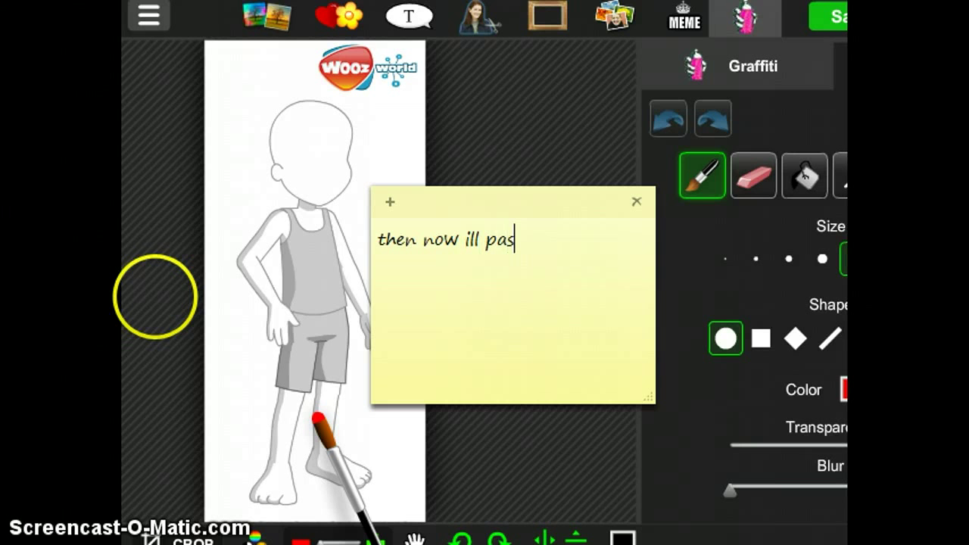
pyautogui.write('and make my design LOL')
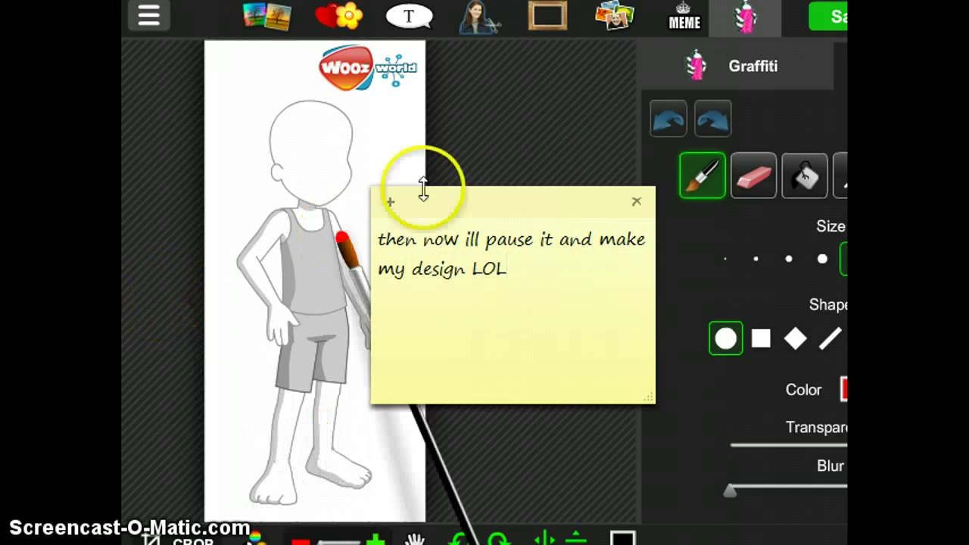
pyautogui.moveTo(598, 361); pyautogui.dragTo(320, 203)
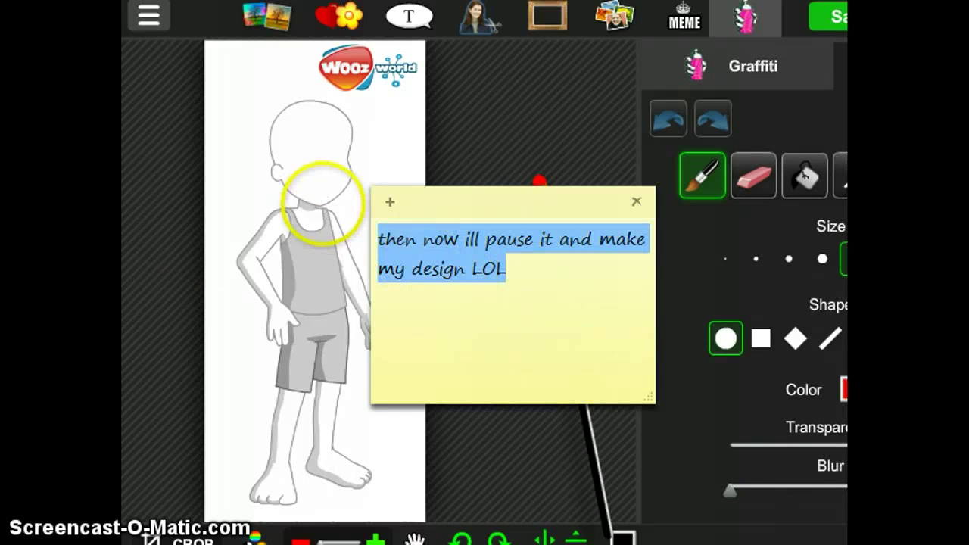
pyautogui.press('BackSpace')
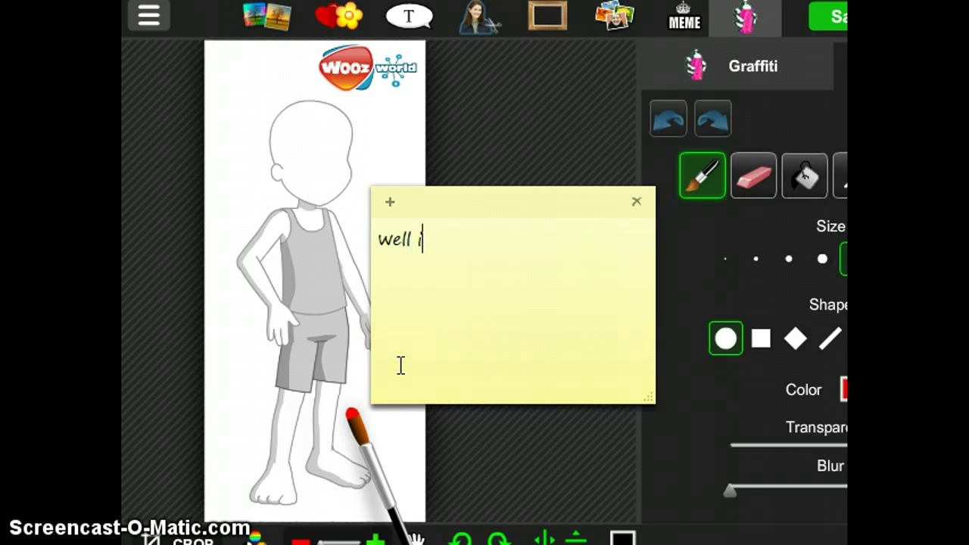
# Write "well ill show you" in the sticky note and shorten it to "well".
pyautogui.write('well ill show you')
pyautogui.click(416, 361)
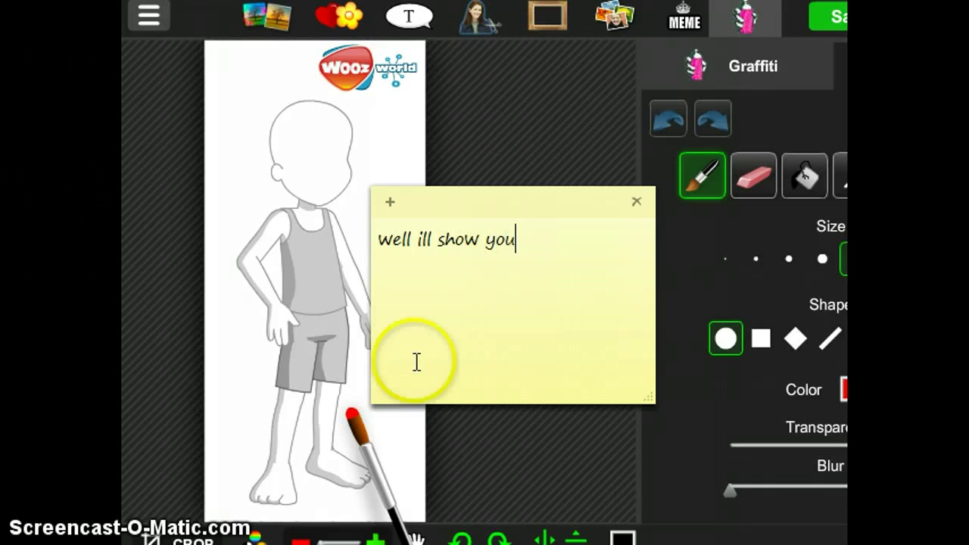
pyautogui.doubleClick(486, 274)
pyautogui.press('BackSpace')
pyautogui.press('BackSpace')
pyautogui.press('BackSpace')
pyautogui.press('BackSpace')
pyautogui.press('BackSpace')
pyautogui.press('BackSpace')
pyautogui.press('BackSpace')
pyautogui.press('BackSpace')
pyautogui.press('BackSpace')
pyautogui.press('BackSpace')
pyautogui.press('BackSpace')
pyautogui.press('BackSpace')
pyautogui.press('BackSpace')
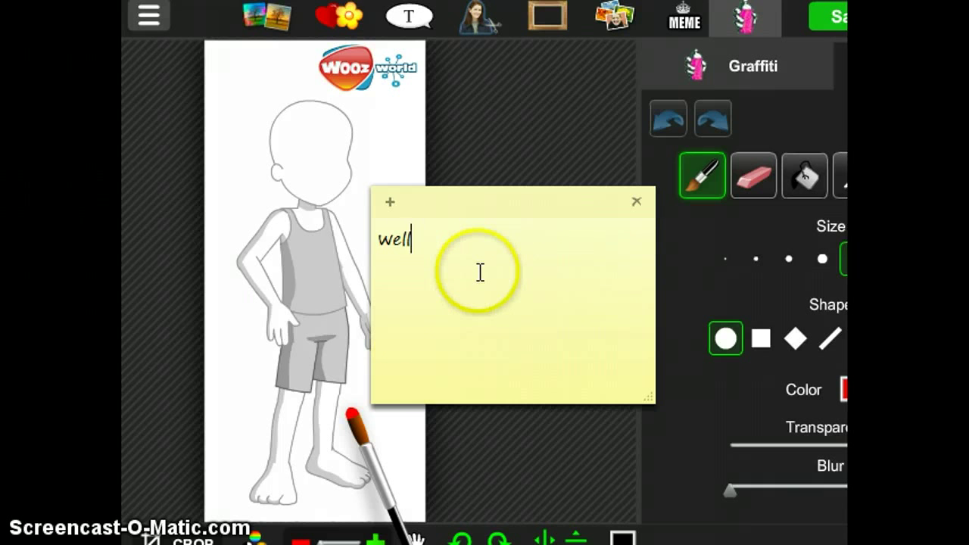
# Return to the photo editor and set the paintbrush color to a bright crimson red.
pyautogui.click(526, 121)
pyautogui.click(742, 267)
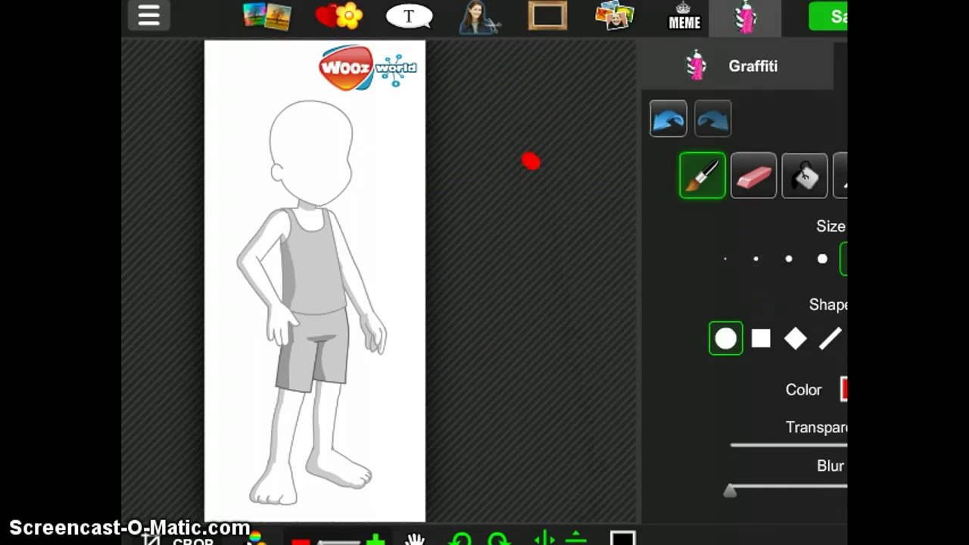
pyautogui.click(844, 389)
pyautogui.click(738, 516)
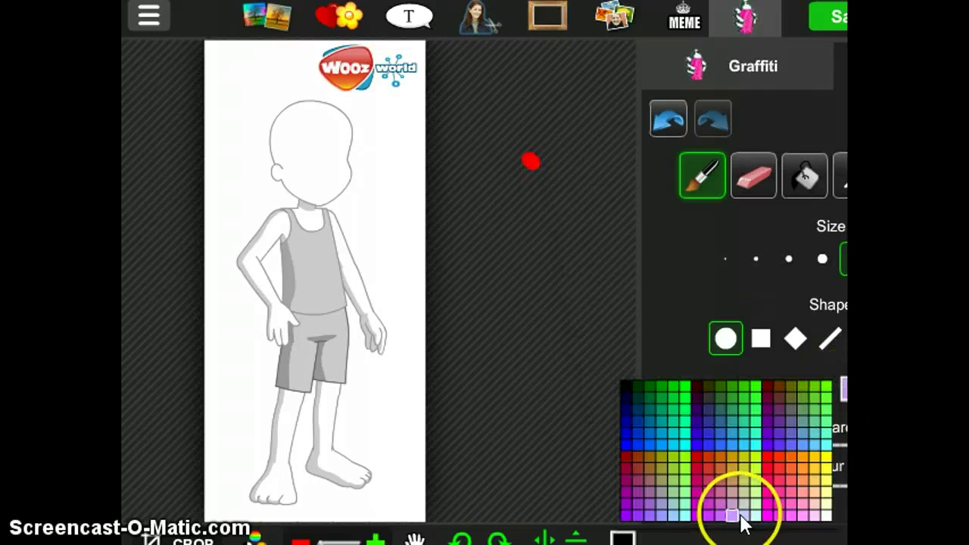
pyautogui.click(770, 462)
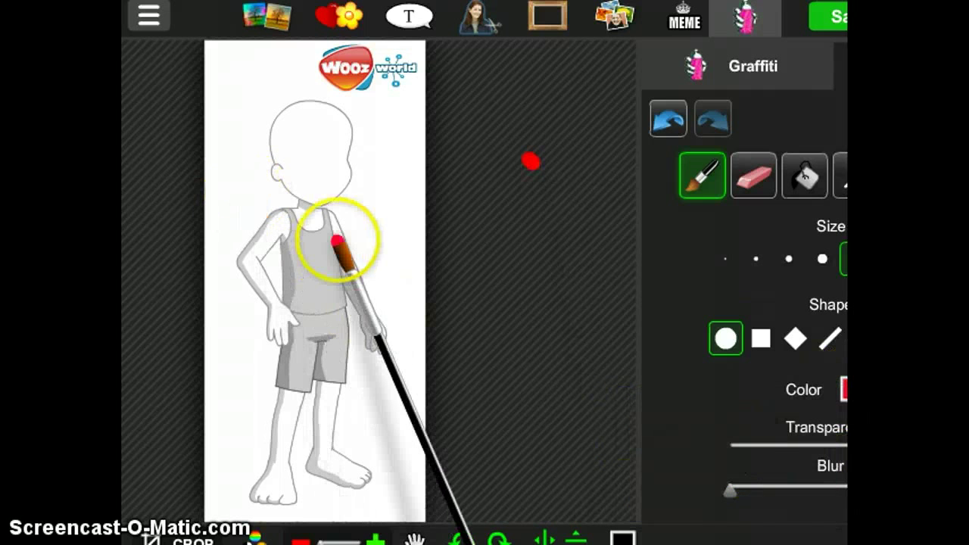
# Paint a red dress on the mannequin, covering the tank top and shorts and flaring out into a skirt above the knees.
pyautogui.moveTo(284, 206)
pyautogui.mouseDown()
pyautogui.moveTo(295, 241)
pyautogui.moveTo(288, 249)
pyautogui.moveTo(328, 210)
pyautogui.moveTo(321, 223)
pyautogui.moveTo(333, 258)
pyautogui.moveTo(329, 242)
pyautogui.moveTo(299, 244)
pyautogui.moveTo(318, 237)
pyautogui.moveTo(308, 240)
pyautogui.moveTo(310, 286)
pyautogui.mouseUp()
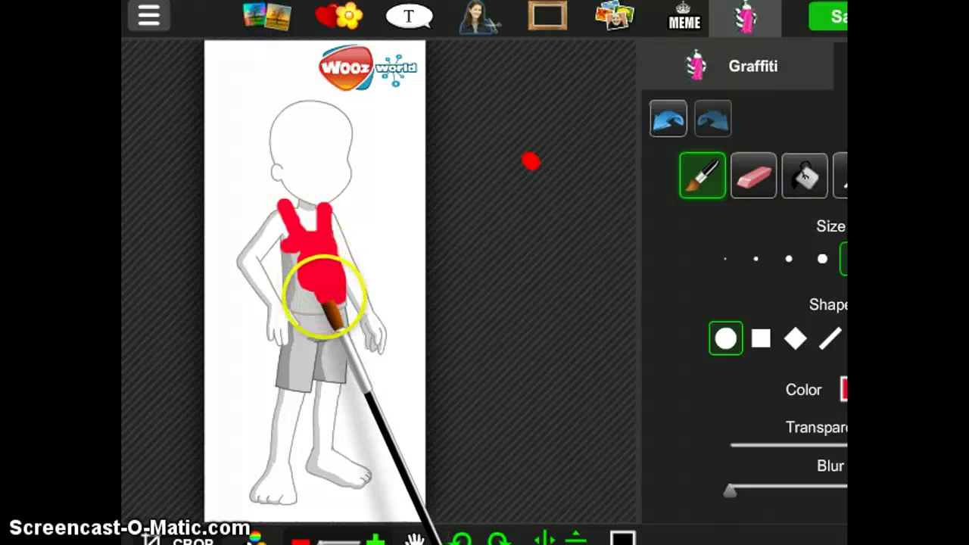
pyautogui.moveTo(334, 309)
pyautogui.mouseDown()
pyautogui.moveTo(280, 244)
pyautogui.moveTo(301, 286)
pyautogui.moveTo(278, 240)
pyautogui.moveTo(290, 256)
pyautogui.mouseUp()
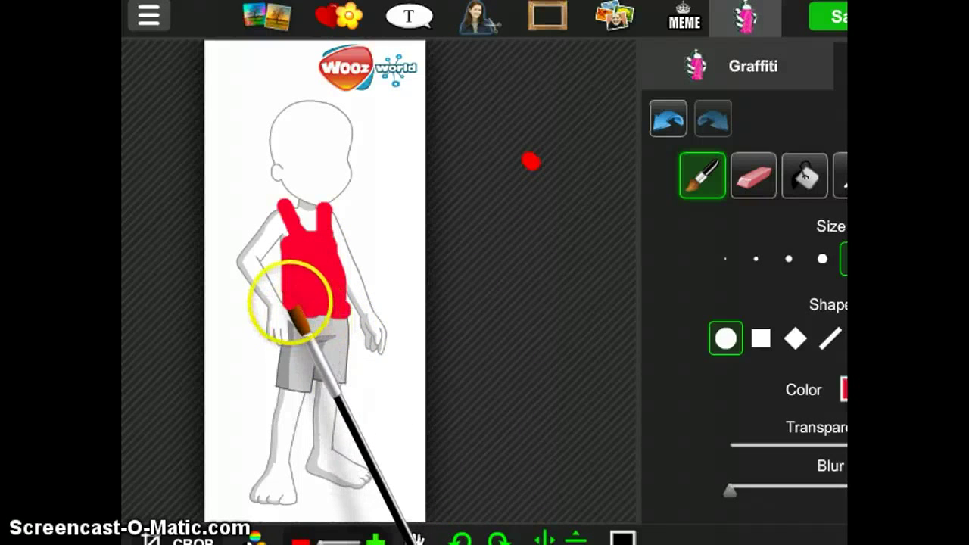
pyautogui.moveTo(299, 306)
pyautogui.mouseDown()
pyautogui.moveTo(302, 328)
pyautogui.moveTo(255, 389)
pyautogui.moveTo(326, 391)
pyautogui.moveTo(371, 375)
pyautogui.moveTo(350, 319)
pyautogui.moveTo(350, 337)
pyautogui.moveTo(341, 331)
pyautogui.moveTo(361, 381)
pyautogui.moveTo(349, 384)
pyautogui.moveTo(354, 372)
pyautogui.moveTo(312, 349)
pyautogui.moveTo(262, 368)
pyautogui.moveTo(331, 369)
pyautogui.moveTo(299, 346)
pyautogui.moveTo(281, 346)
pyautogui.moveTo(270, 366)
pyautogui.moveTo(266, 355)
pyautogui.moveTo(253, 378)
pyautogui.moveTo(327, 386)
pyautogui.mouseUp()
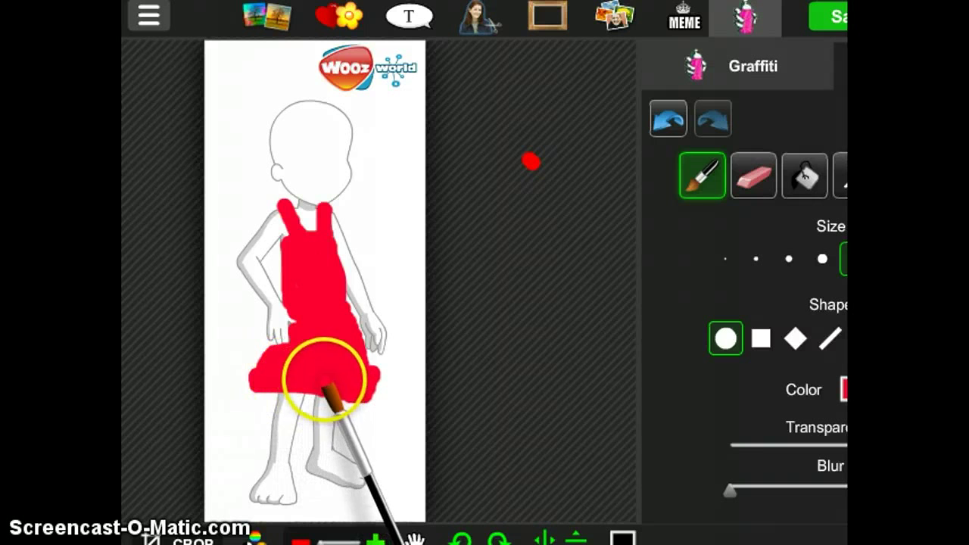
# Paint four thin white slanted stripes across the red dress using the second-smallest brush size.
pyautogui.click(753, 175)
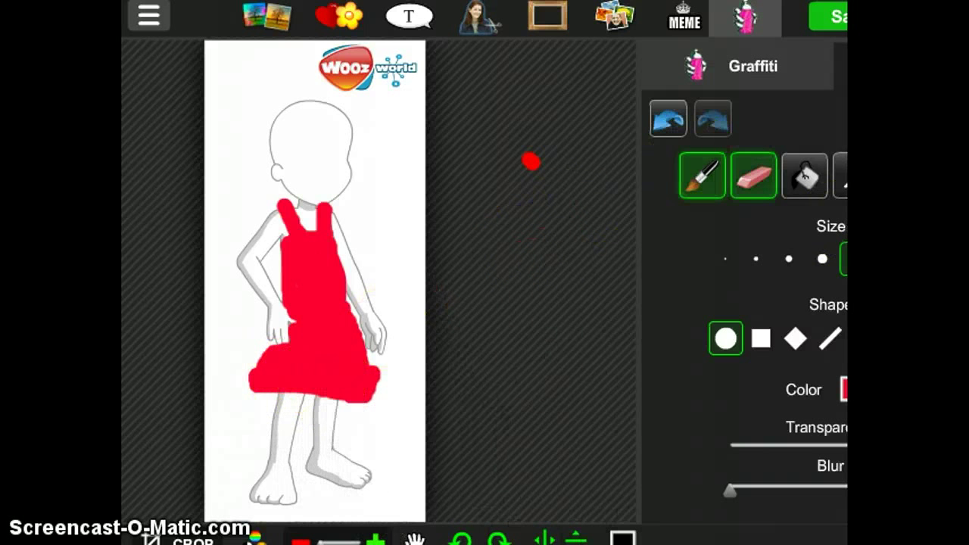
pyautogui.click(845, 389)
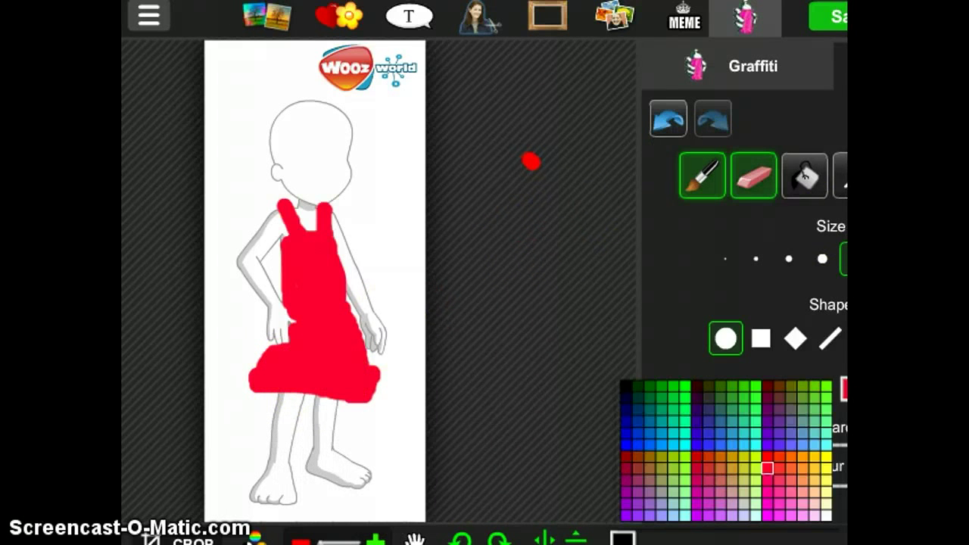
pyautogui.click(826, 516)
pyautogui.click(755, 259)
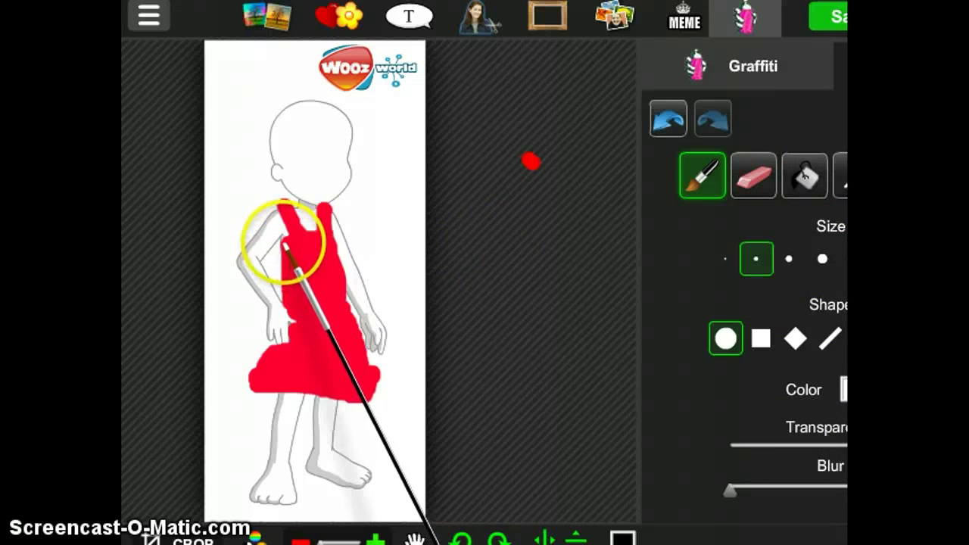
pyautogui.moveTo(282, 244); pyautogui.dragTo(340, 252)
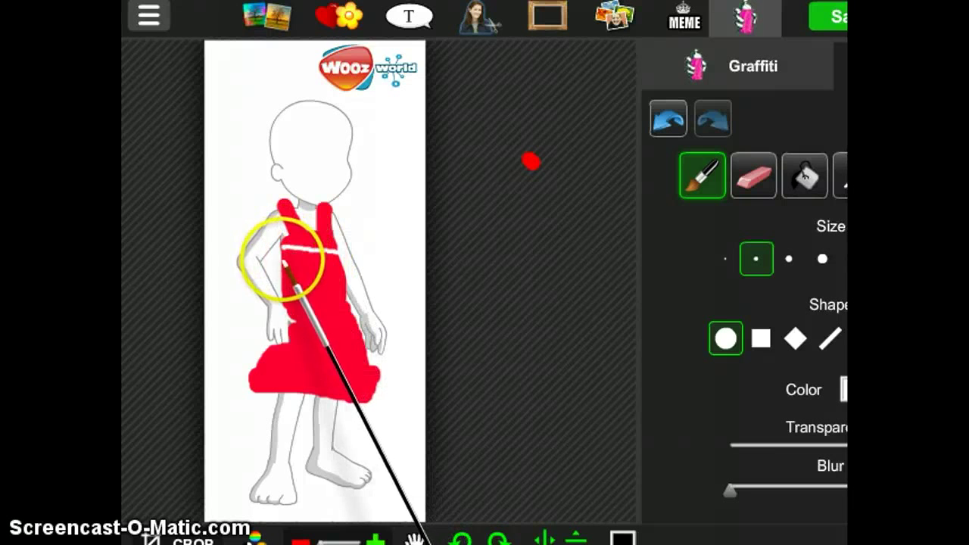
pyautogui.moveTo(282, 262); pyautogui.dragTo(347, 290)
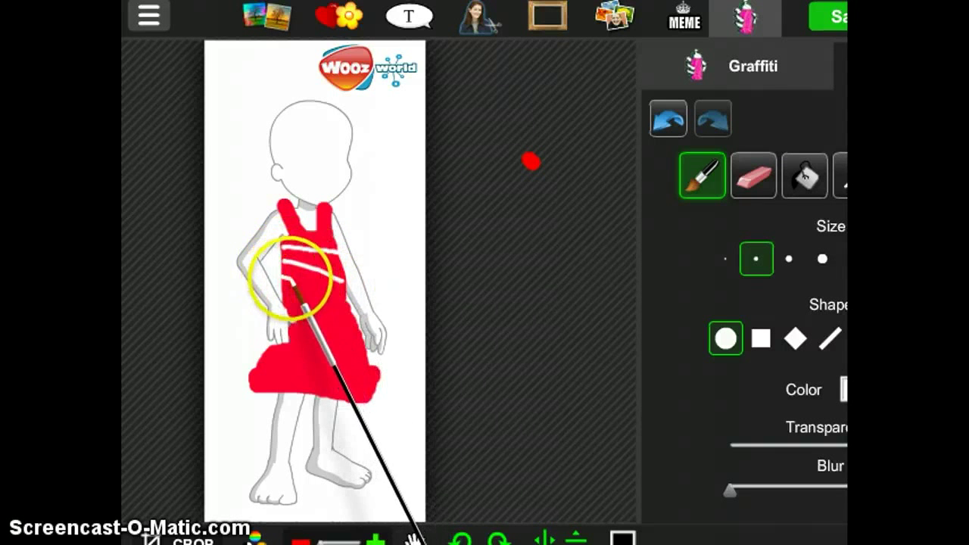
pyautogui.moveTo(290, 280)
pyautogui.mouseDown()
pyautogui.moveTo(325, 281)
pyautogui.moveTo(342, 295)
pyautogui.mouseUp()
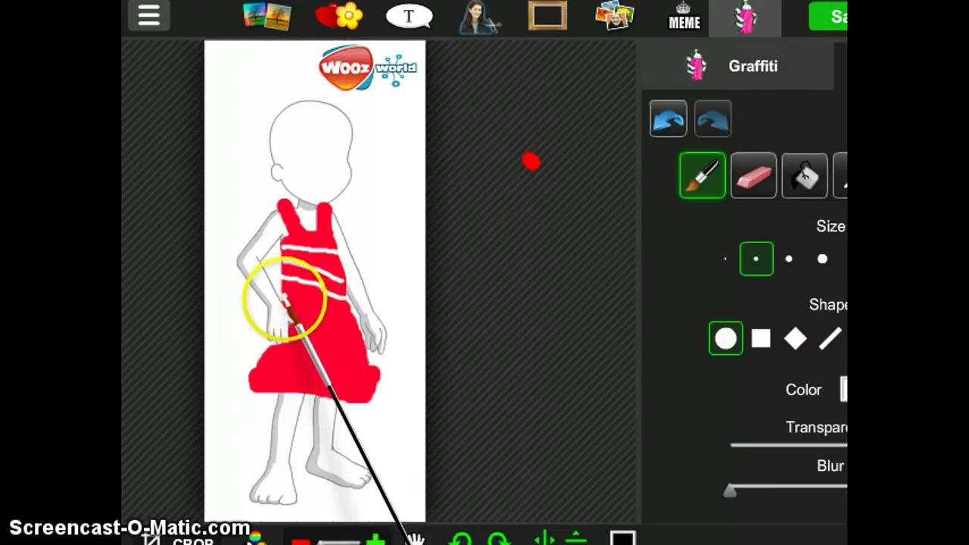
pyautogui.moveTo(286, 303); pyautogui.dragTo(357, 329)
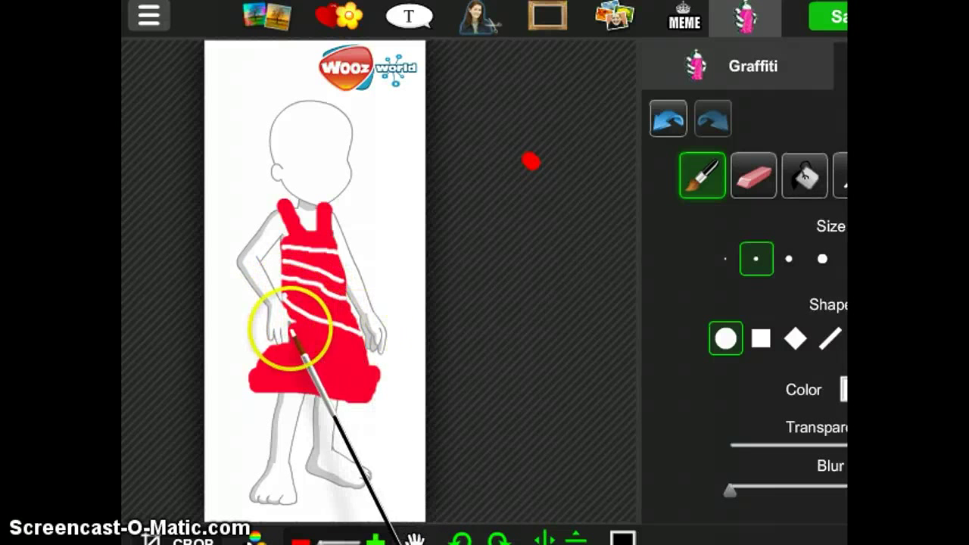
# Add a fifth white stripe, undoing the version that runs down to the hem and repainting it diagonally above the skirt.
pyautogui.moveTo(292, 333)
pyautogui.mouseDown()
pyautogui.moveTo(331, 343)
pyautogui.moveTo(359, 376)
pyautogui.moveTo(353, 419)
pyautogui.mouseUp()
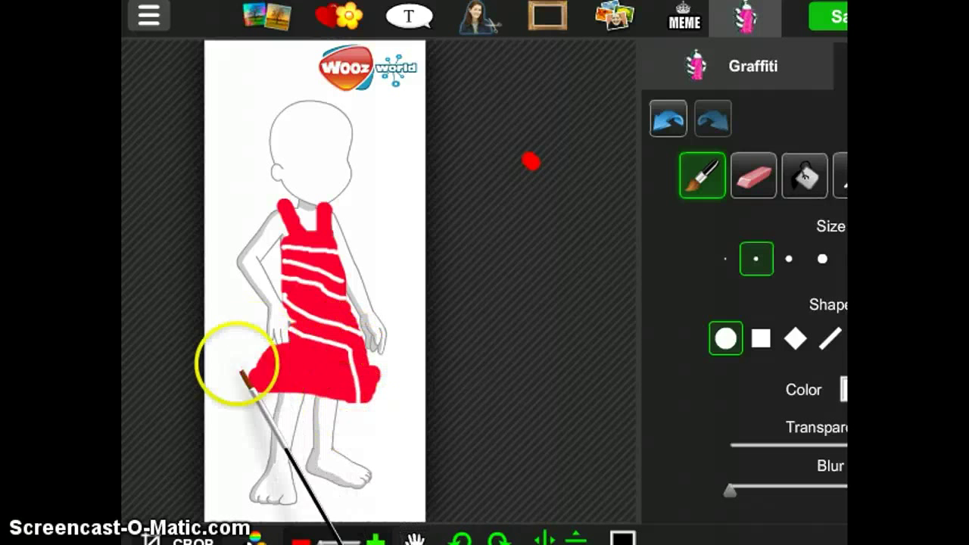
pyautogui.click(669, 121)
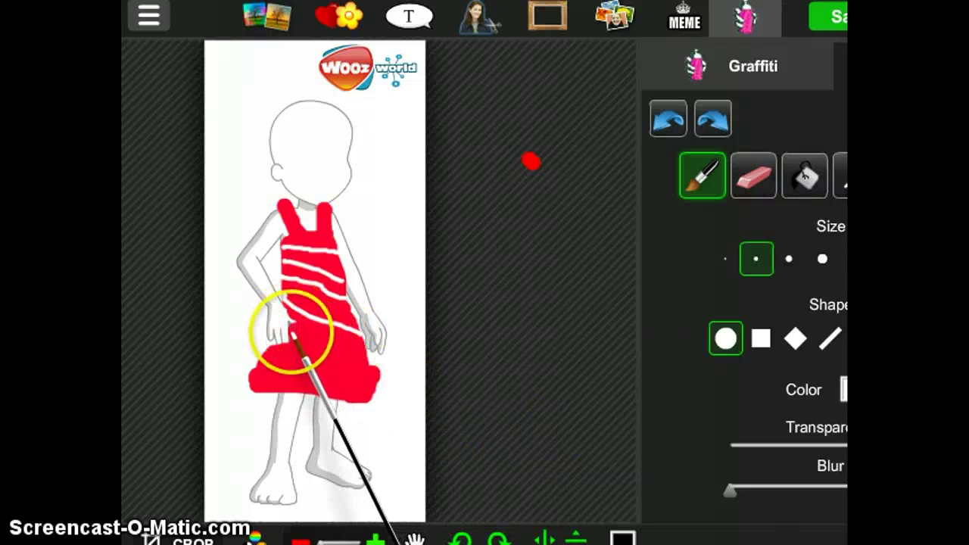
pyautogui.moveTo(287, 325)
pyautogui.mouseDown()
pyautogui.moveTo(310, 346)
pyautogui.moveTo(336, 346)
pyautogui.moveTo(376, 370)
pyautogui.mouseUp()
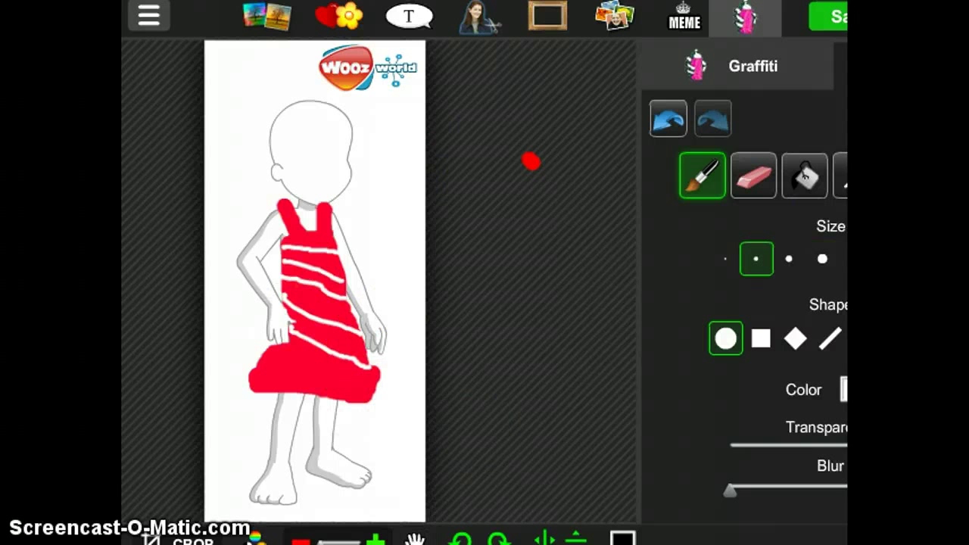
# Write "now shoes LOL" in the sticky note, clear the text and put the note away.
pyautogui.write('now shoes LOL')
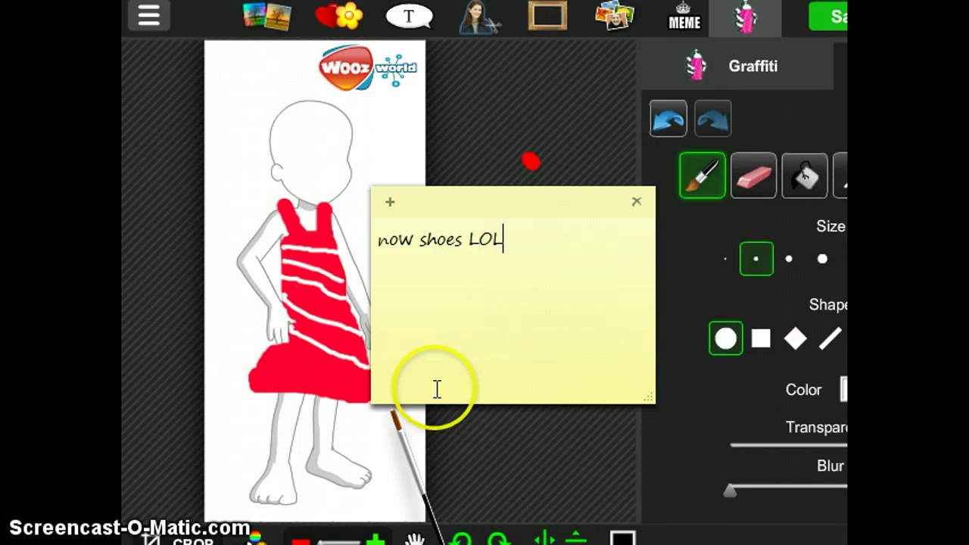
pyautogui.hotkey('ctrl', 'a')
pyautogui.press('BackSpace')
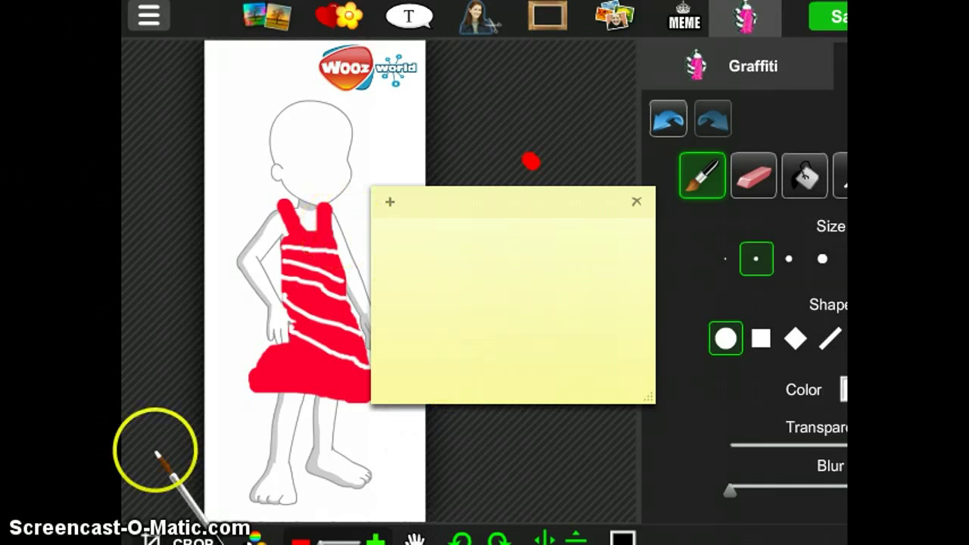
pyautogui.hotkey('alt', 'F4')
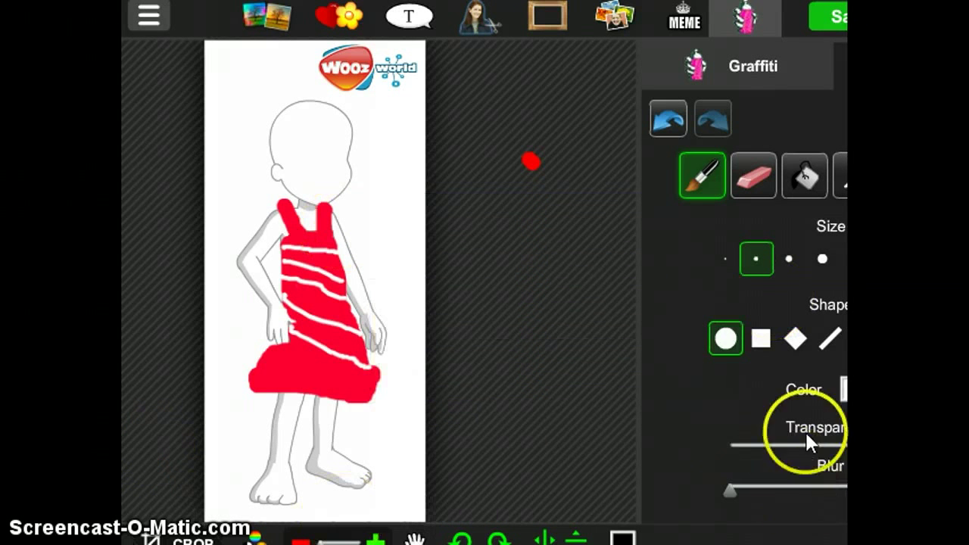
# Paint solid crimson red shoes over both of the mannequin's feet, using the two larger brush sizes.
pyautogui.click(845, 389)
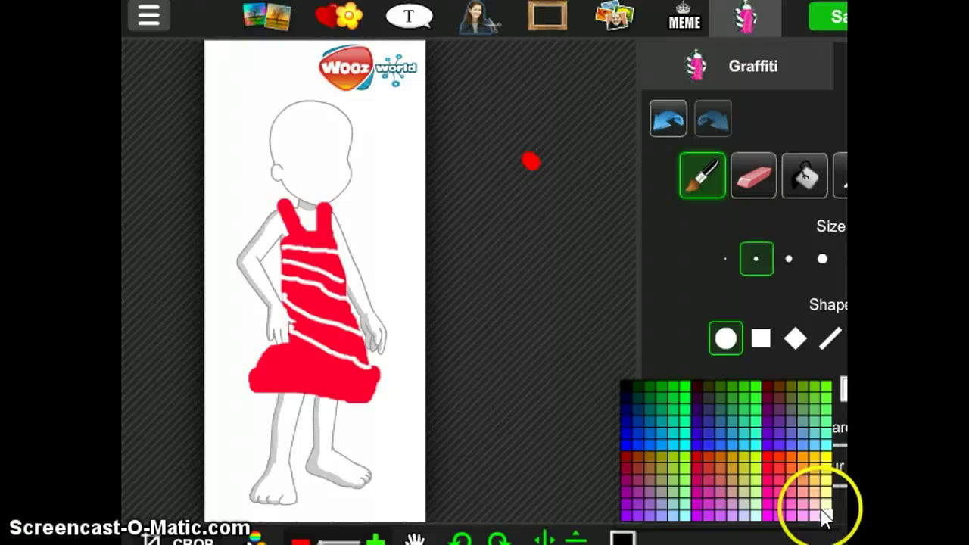
pyautogui.click(767, 470)
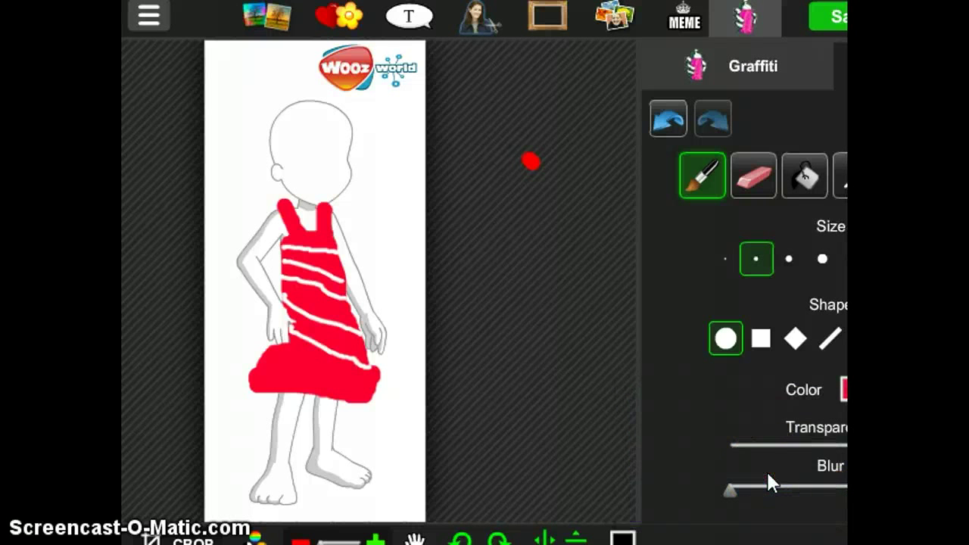
pyautogui.click(826, 260)
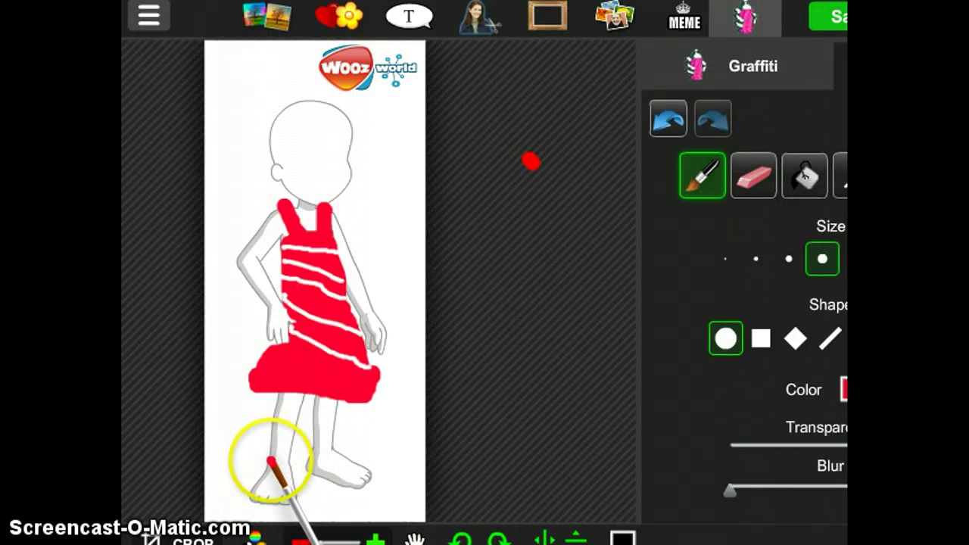
pyautogui.moveTo(271, 460)
pyautogui.mouseDown()
pyautogui.moveTo(292, 462)
pyautogui.moveTo(255, 496)
pyautogui.mouseUp()
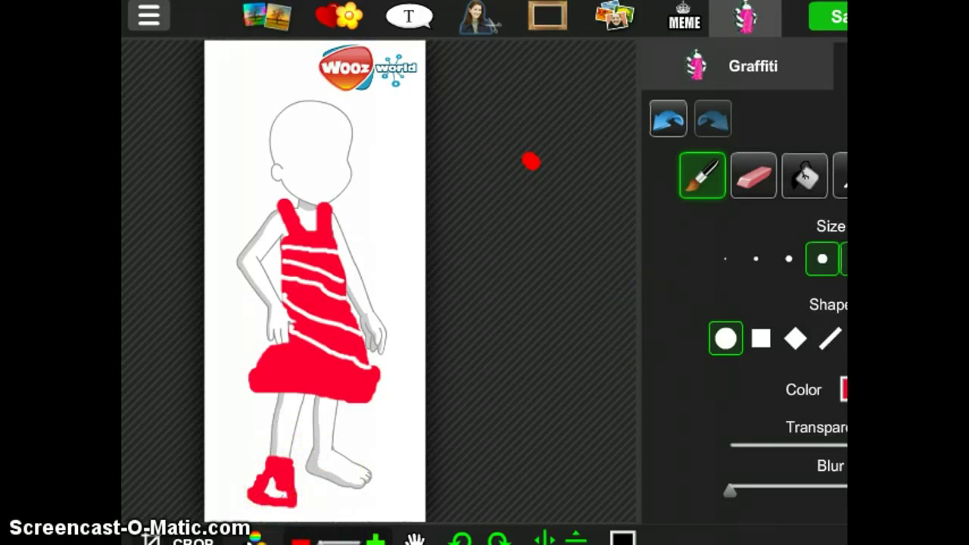
pyautogui.click(845, 259)
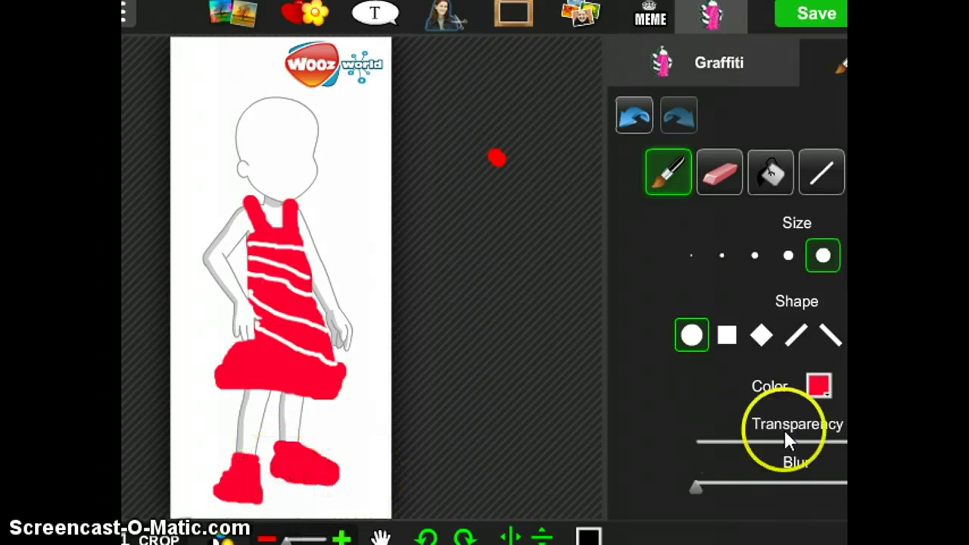
# Draw white lace marks on both red shoes with the second-smallest brush size.
pyautogui.click(809, 394)
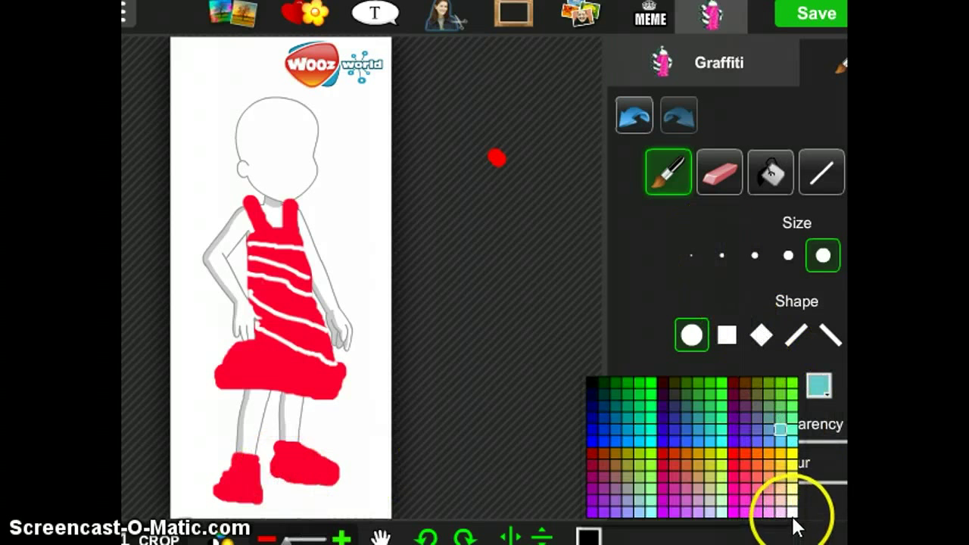
pyautogui.click(791, 511)
pyautogui.click(722, 255)
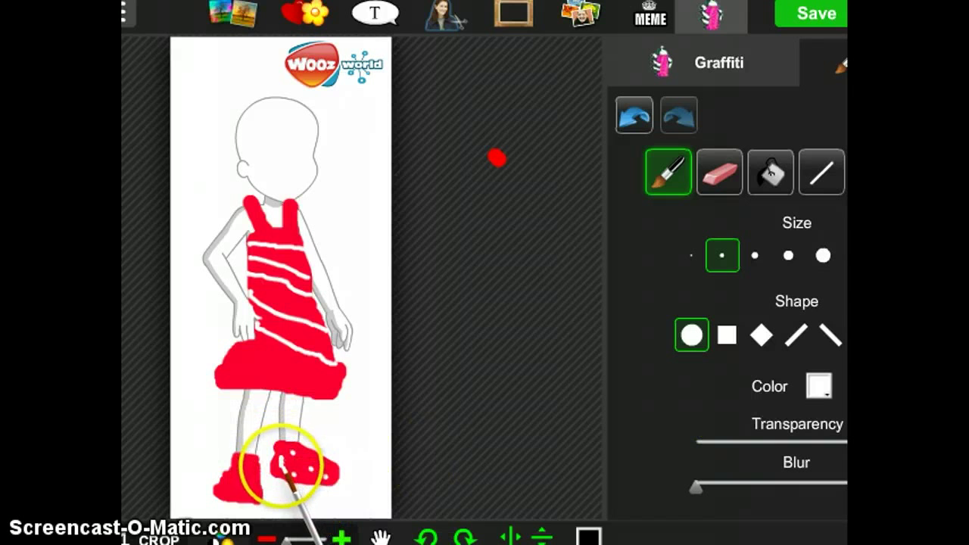
pyautogui.moveTo(319, 479)
pyautogui.mouseDown()
pyautogui.moveTo(295, 472)
pyautogui.moveTo(297, 445)
pyautogui.moveTo(287, 454)
pyautogui.moveTo(294, 471)
pyautogui.moveTo(231, 477)
pyautogui.moveTo(227, 467)
pyautogui.moveTo(249, 490)
pyautogui.moveTo(232, 469)
pyautogui.moveTo(233, 483)
pyautogui.moveTo(249, 484)
pyautogui.moveTo(238, 465)
pyautogui.mouseUp()
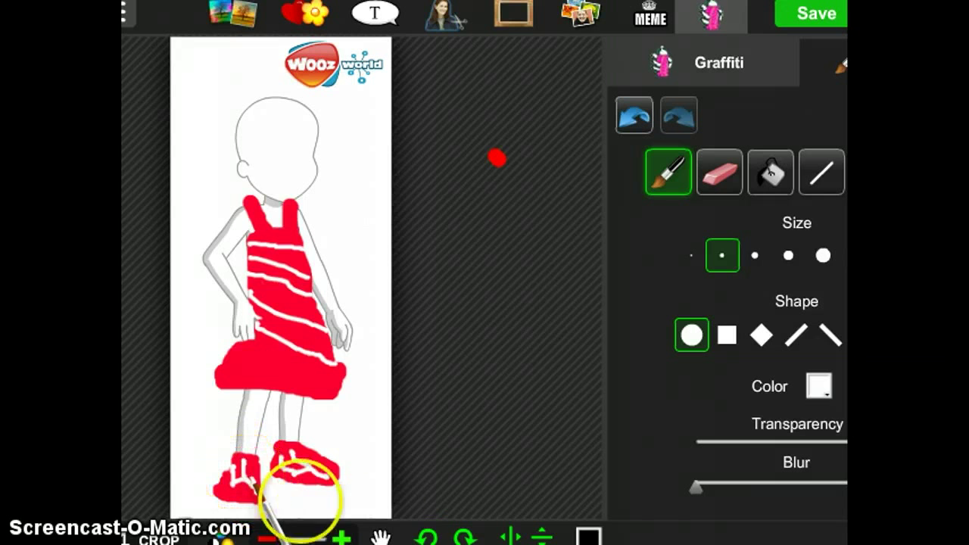
# Write "now hair" in the sticky note and clear it again.
pyautogui.click(770, 173)
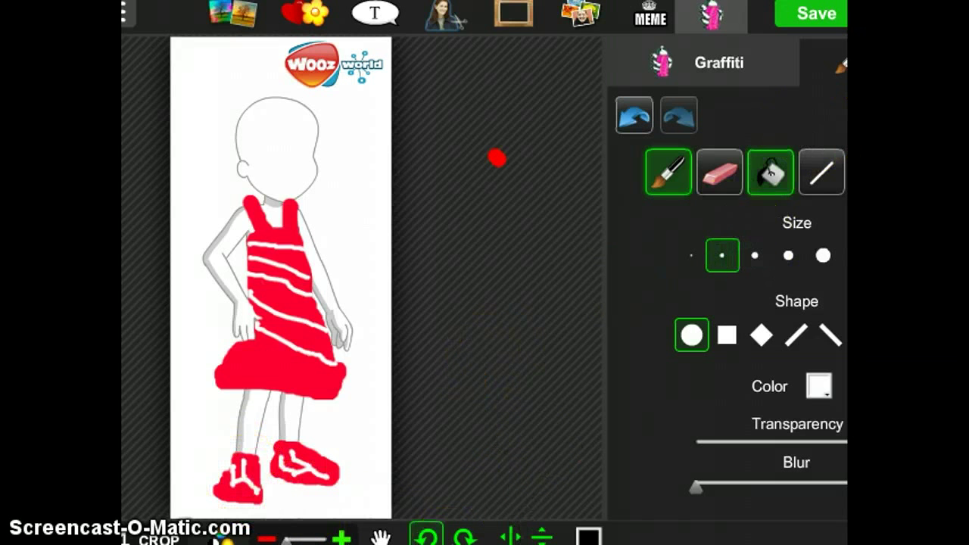
pyautogui.click(533, 293)
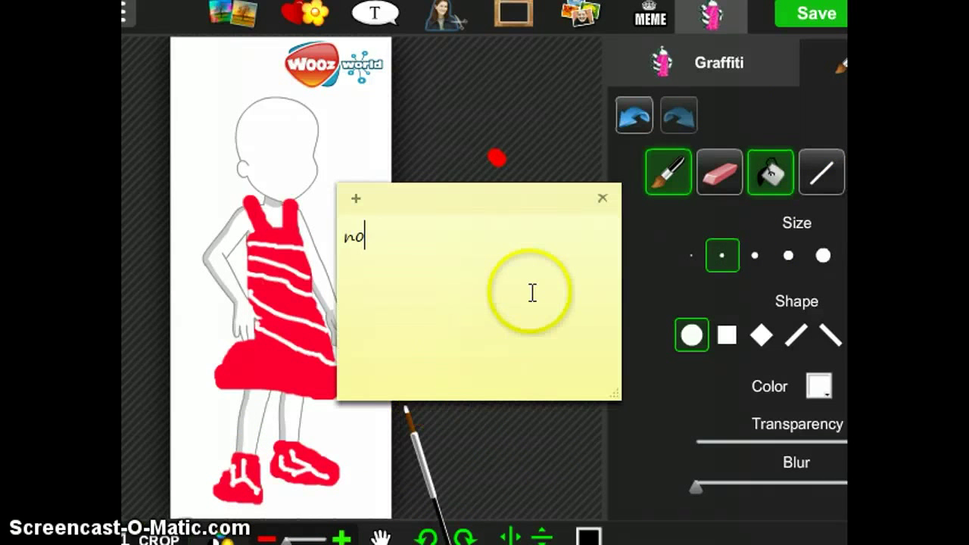
pyautogui.moveTo(484, 283); pyautogui.dragTo(237, 217)
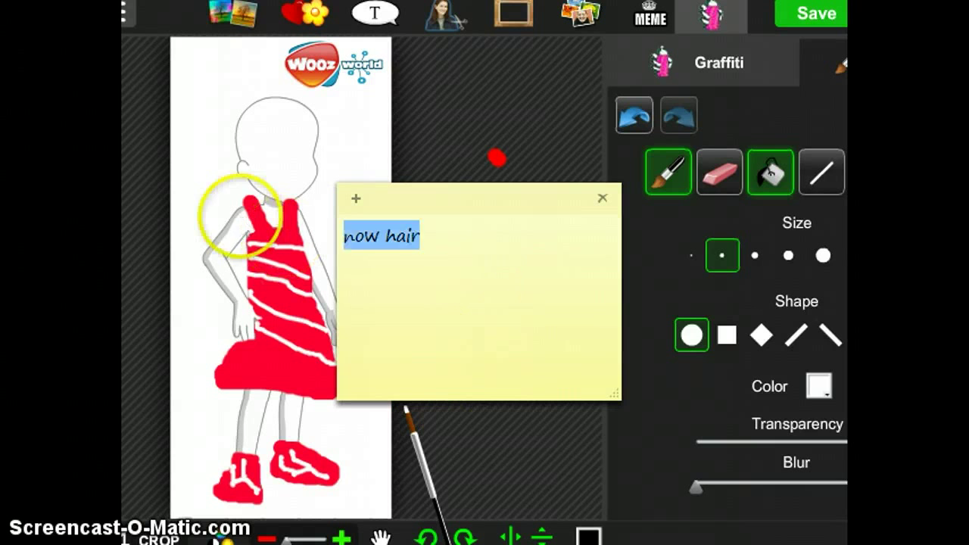
pyautogui.press('BackSpace')
# Paint long light peach hair sweeping back from the mannequin's head with an extra-large brush.
pyautogui.click(819, 387)
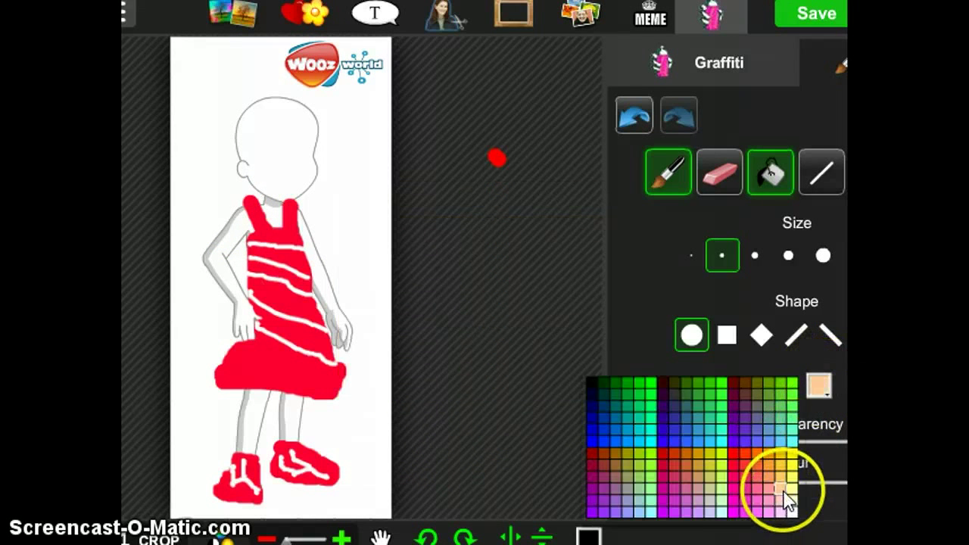
pyautogui.click(782, 488)
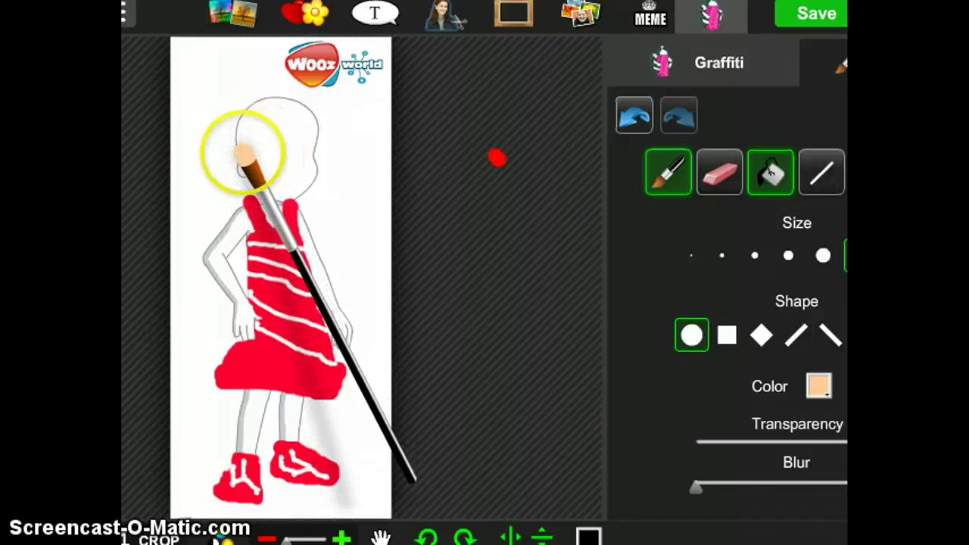
pyautogui.moveTo(242, 156)
pyautogui.mouseDown()
pyautogui.moveTo(278, 114)
pyautogui.moveTo(278, 100)
pyautogui.moveTo(259, 104)
pyautogui.moveTo(247, 150)
pyautogui.moveTo(256, 112)
pyautogui.moveTo(242, 121)
pyautogui.moveTo(240, 142)
pyautogui.moveTo(278, 130)
pyautogui.moveTo(277, 104)
pyautogui.moveTo(283, 110)
pyautogui.moveTo(248, 90)
pyautogui.moveTo(174, 177)
pyautogui.moveTo(210, 157)
pyautogui.moveTo(253, 86)
pyautogui.moveTo(263, 97)
pyautogui.moveTo(250, 102)
pyautogui.moveTo(220, 171)
pyautogui.moveTo(175, 188)
pyautogui.moveTo(223, 169)
pyautogui.moveTo(258, 83)
pyautogui.moveTo(203, 165)
pyautogui.moveTo(184, 166)
pyautogui.moveTo(210, 151)
pyautogui.moveTo(253, 76)
pyautogui.moveTo(205, 101)
pyautogui.moveTo(179, 222)
pyautogui.moveTo(201, 134)
pyautogui.moveTo(177, 190)
pyautogui.moveTo(174, 210)
pyautogui.moveTo(213, 72)
pyautogui.moveTo(195, 184)
pyautogui.moveTo(169, 227)
pyautogui.moveTo(217, 86)
pyautogui.moveTo(234, 73)
pyautogui.moveTo(265, 85)
pyautogui.moveTo(273, 106)
pyautogui.mouseUp()
# Try a thick crimson red stroke over the peach hair, and undo both the red stroke and the hair.
pyautogui.click(818, 387)
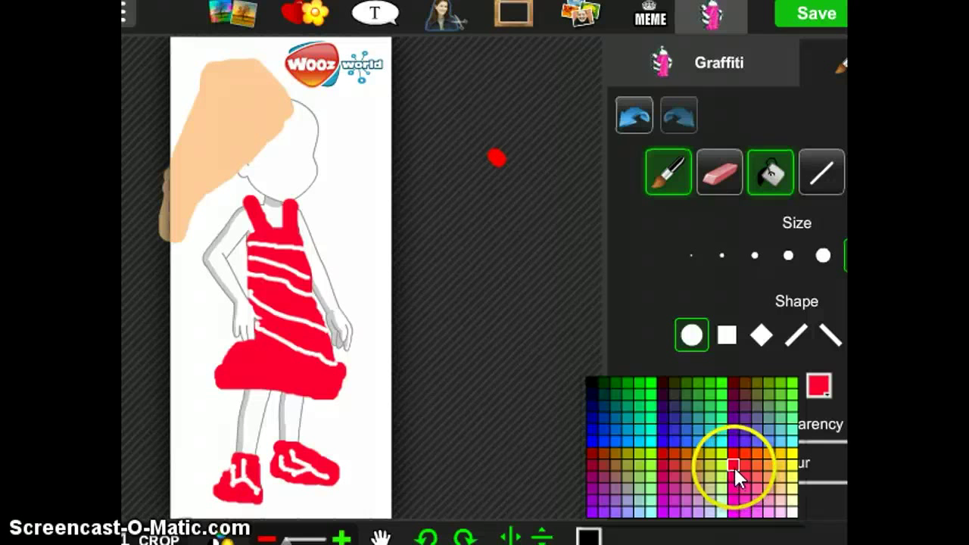
pyautogui.click(735, 467)
pyautogui.moveTo(238, 178); pyautogui.dragTo(238, 80)
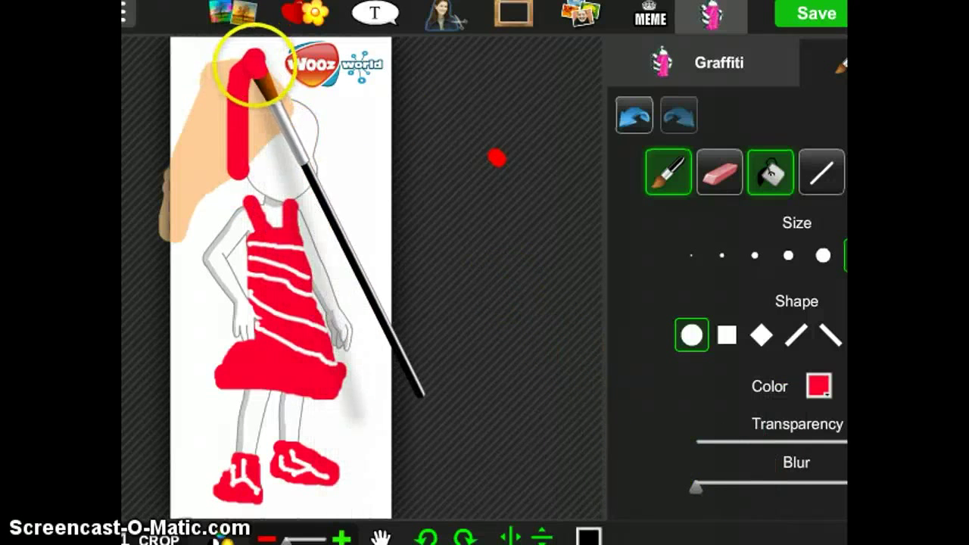
pyautogui.click(634, 116)
pyautogui.click(636, 120)
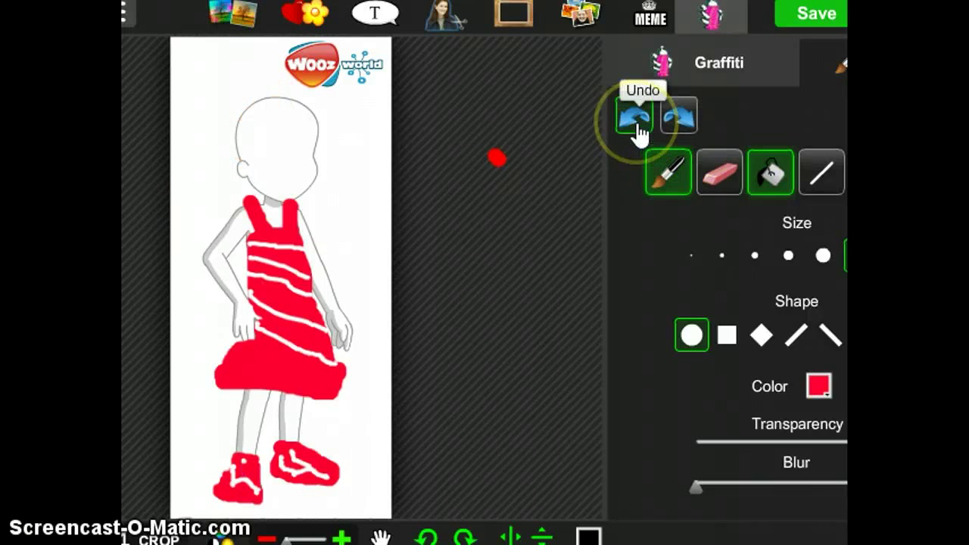
# Try touching up the shoes with the second-smallest brush, and undo all white marks on both shoes.
pyautogui.click(821, 257)
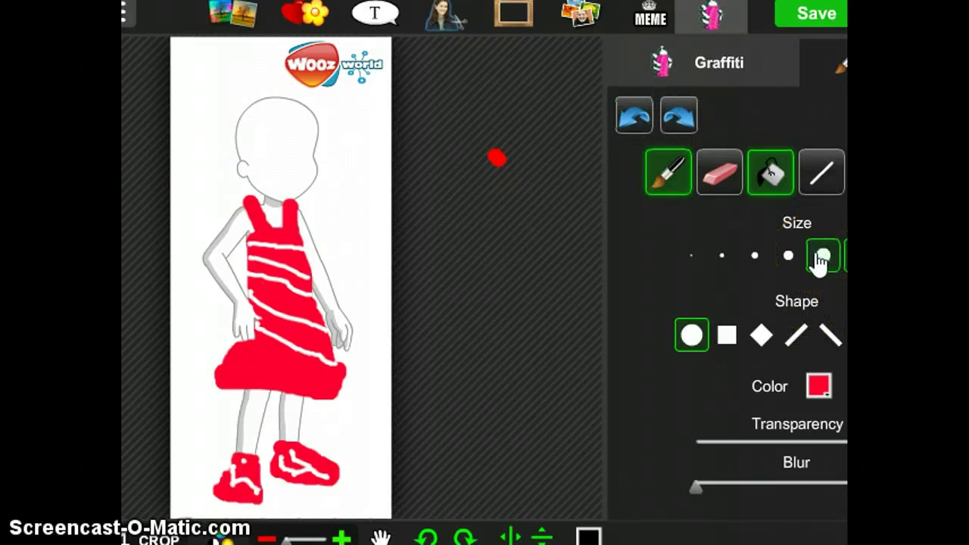
pyautogui.click(815, 386)
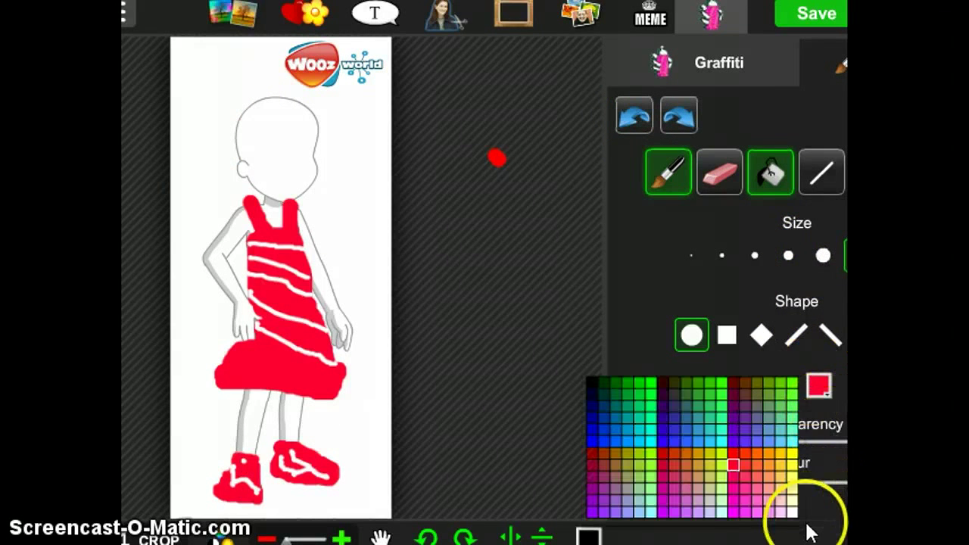
pyautogui.click(721, 257)
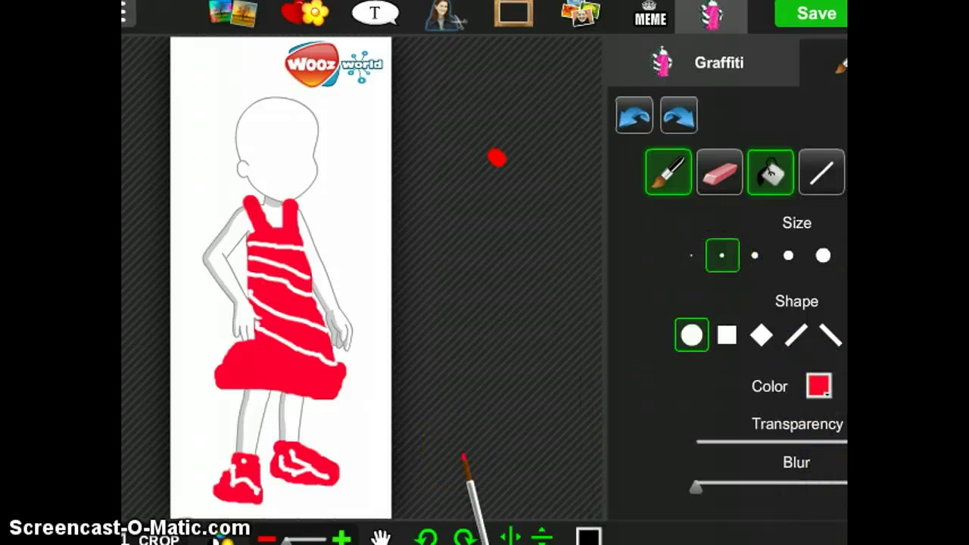
pyautogui.moveTo(290, 519)
pyautogui.mouseDown()
pyautogui.moveTo(241, 481)
pyautogui.moveTo(254, 471)
pyautogui.moveTo(238, 470)
pyautogui.moveTo(243, 494)
pyautogui.mouseUp()
pyautogui.click(636, 117)
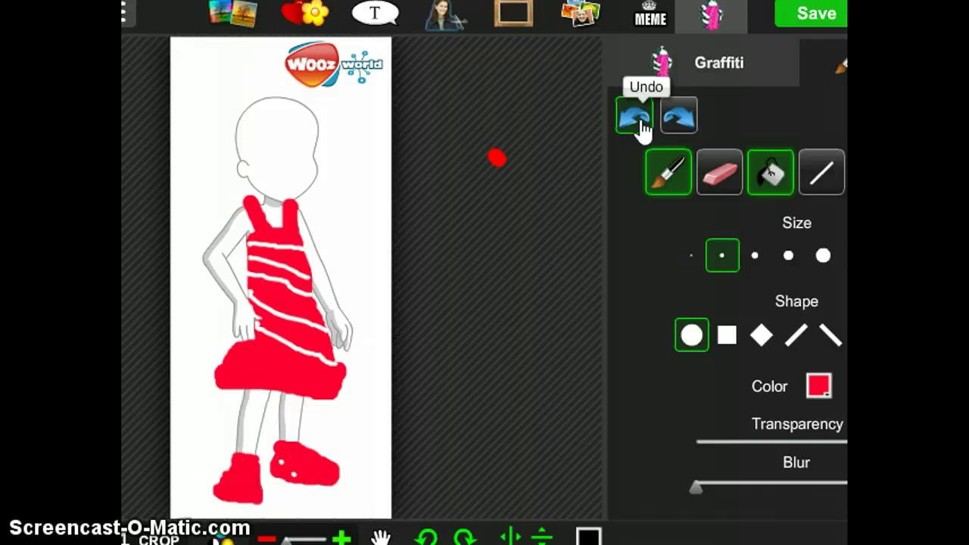
pyautogui.click(637, 121)
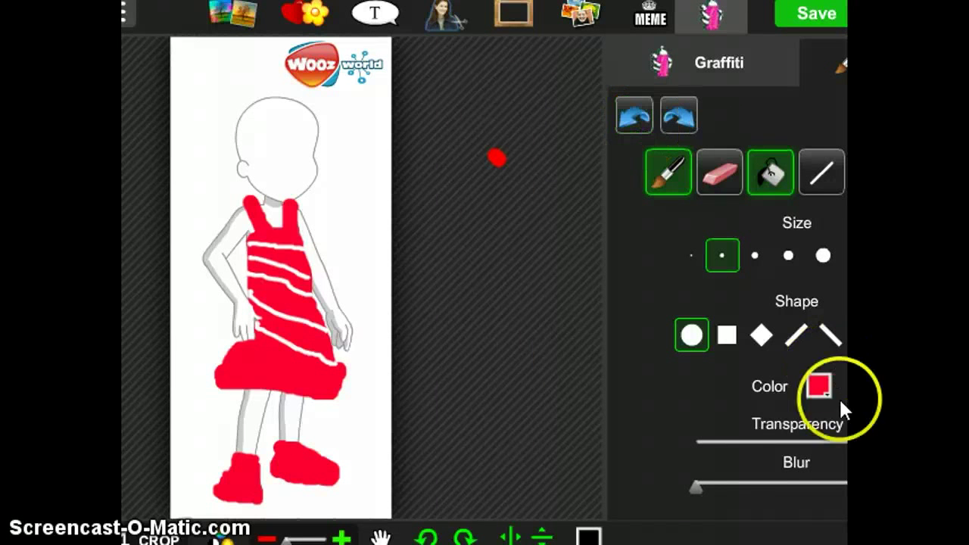
# Paint long light peach hair over the back of the mannequin's head and down behind the shoulder with large brushes.
pyautogui.click(818, 386)
pyautogui.click(779, 491)
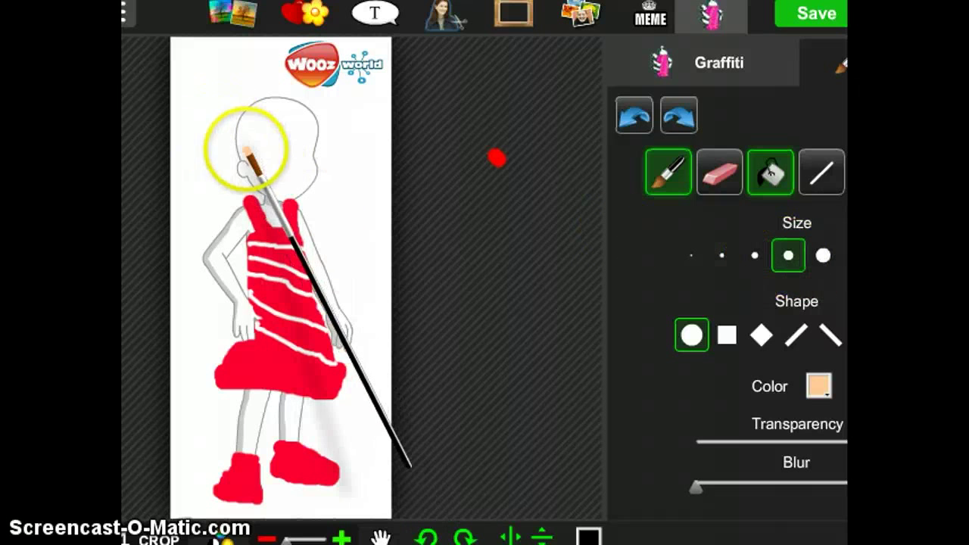
pyautogui.click(824, 258)
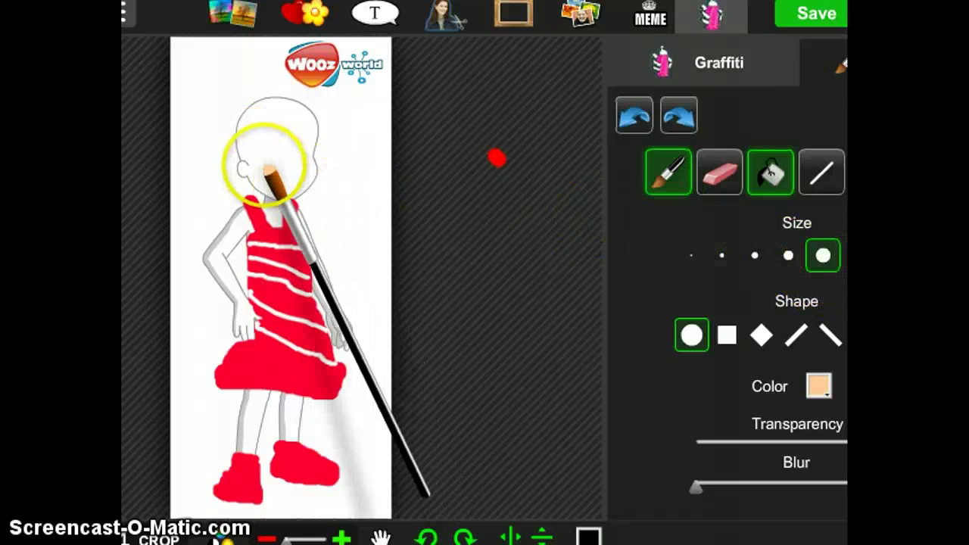
pyautogui.moveTo(244, 161)
pyautogui.mouseDown()
pyautogui.moveTo(259, 155)
pyautogui.moveTo(280, 108)
pyautogui.moveTo(250, 98)
pyautogui.moveTo(240, 143)
pyautogui.moveTo(255, 109)
pyautogui.mouseUp()
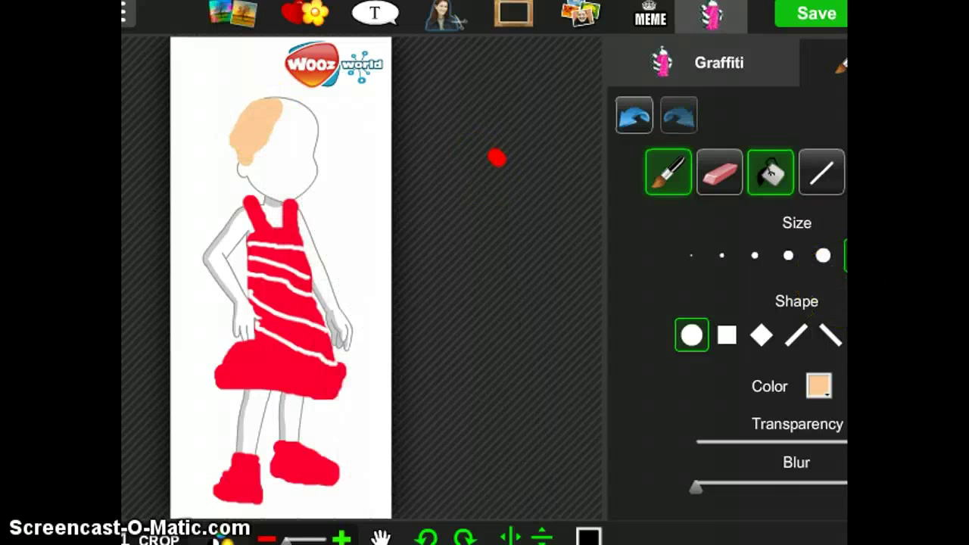
pyautogui.click(828, 266)
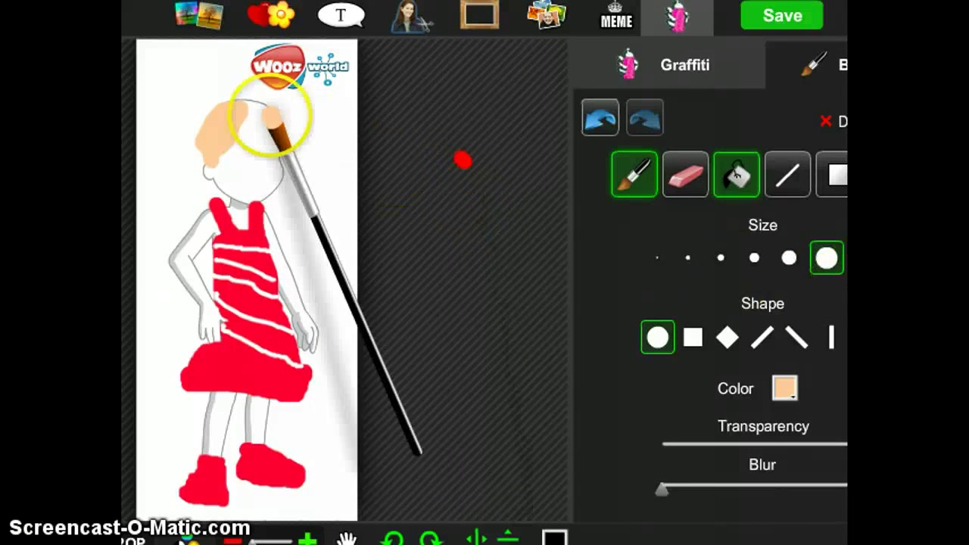
pyautogui.moveTo(277, 119)
pyautogui.mouseDown()
pyautogui.moveTo(182, 95)
pyautogui.moveTo(169, 130)
pyautogui.moveTo(171, 193)
pyautogui.moveTo(157, 218)
pyautogui.mouseUp()
pyautogui.moveTo(156, 223)
pyautogui.mouseDown()
pyautogui.moveTo(212, 113)
pyautogui.moveTo(223, 110)
pyautogui.moveTo(186, 125)
pyautogui.moveTo(157, 260)
pyautogui.moveTo(156, 221)
pyautogui.moveTo(143, 263)
pyautogui.moveTo(162, 254)
pyautogui.moveTo(198, 154)
pyautogui.mouseUp()
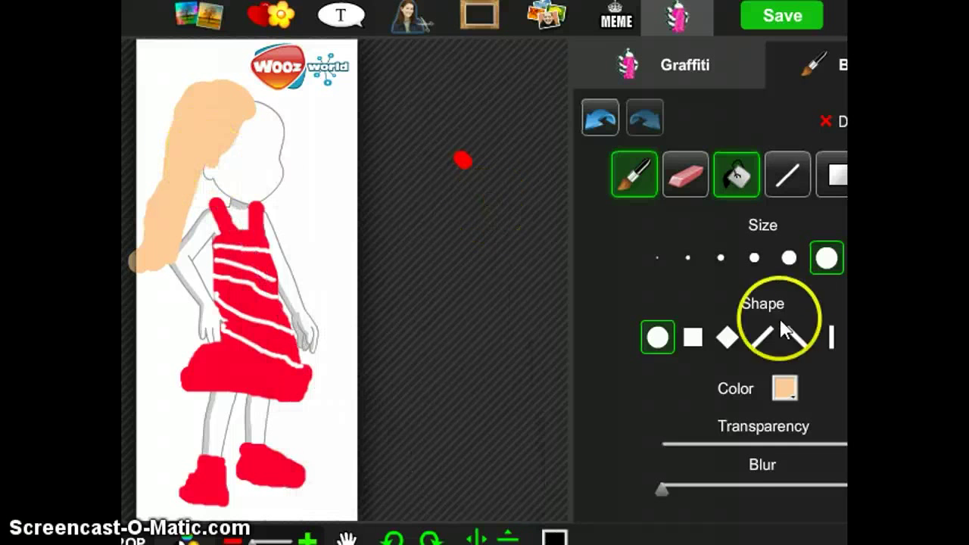
# Paint a crimson red headband across the peach hair from the ear to the crown with a medium round brush.
pyautogui.click(786, 391)
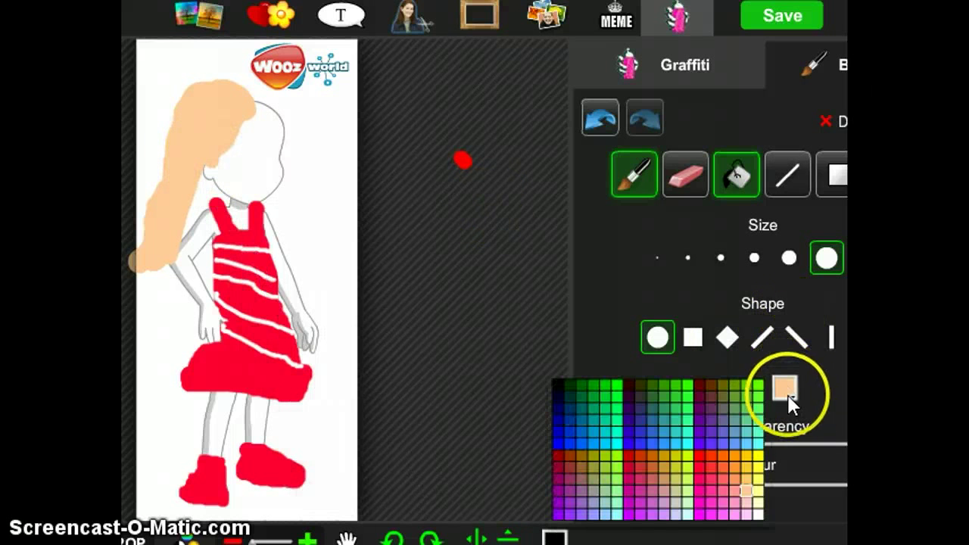
pyautogui.click(703, 463)
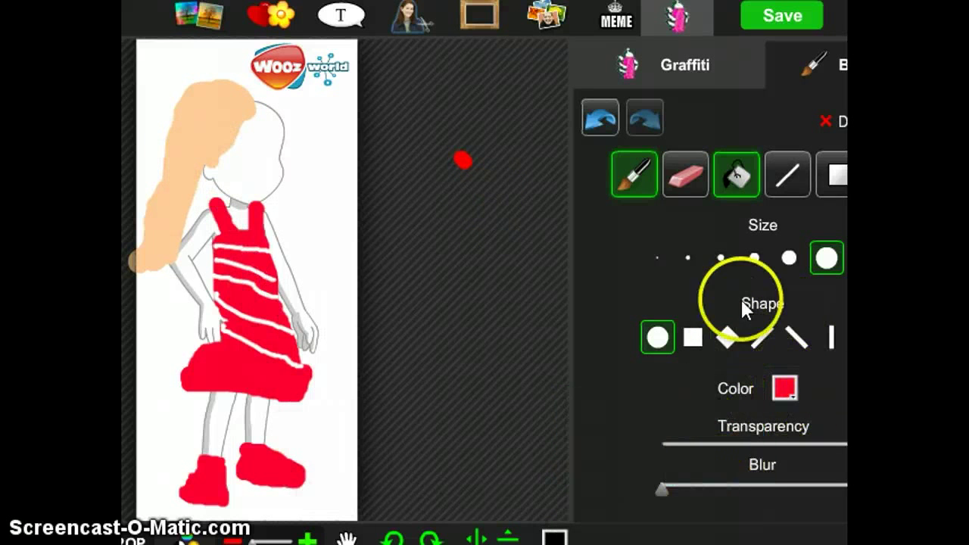
pyautogui.click(754, 257)
pyautogui.moveTo(220, 163)
pyautogui.mouseDown()
pyautogui.moveTo(203, 159)
pyautogui.moveTo(211, 168)
pyautogui.moveTo(202, 146)
pyautogui.moveTo(202, 155)
pyautogui.moveTo(209, 98)
pyautogui.moveTo(221, 87)
pyautogui.mouseUp()
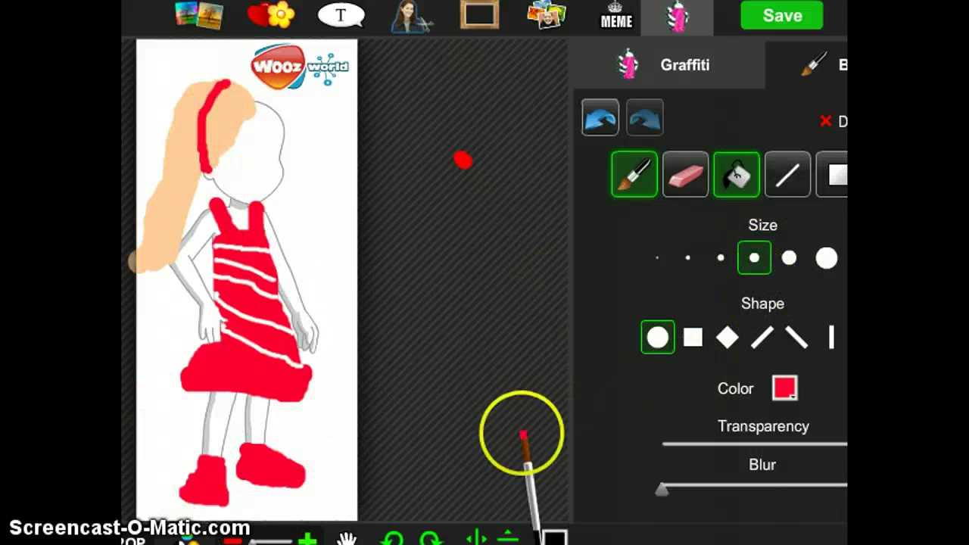
# Write "take off woozworld!" in the sticky note, replace it with "LOL", and return to the piZap painting.
pyautogui.click(451, 270)
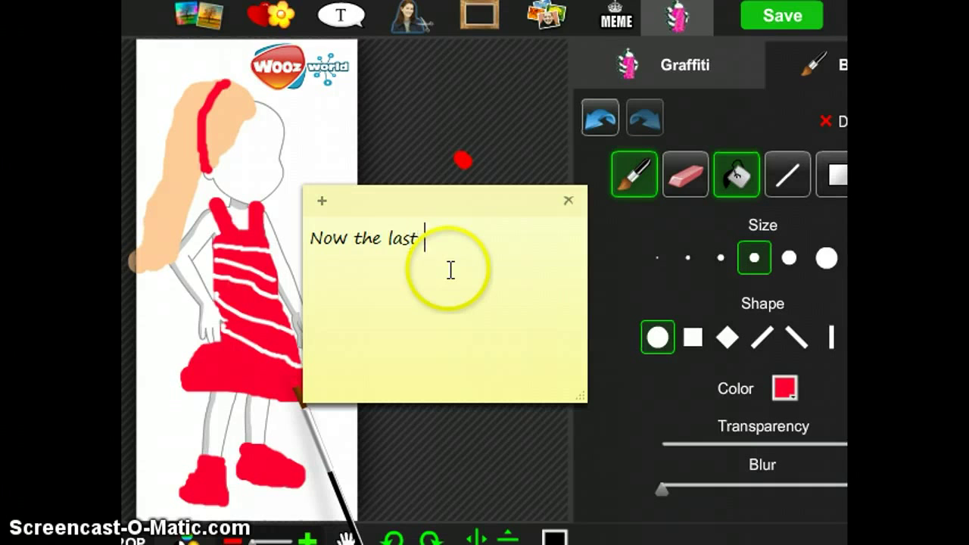
pyautogui.hotkey('ctrl', 'a')
pyautogui.write('t')
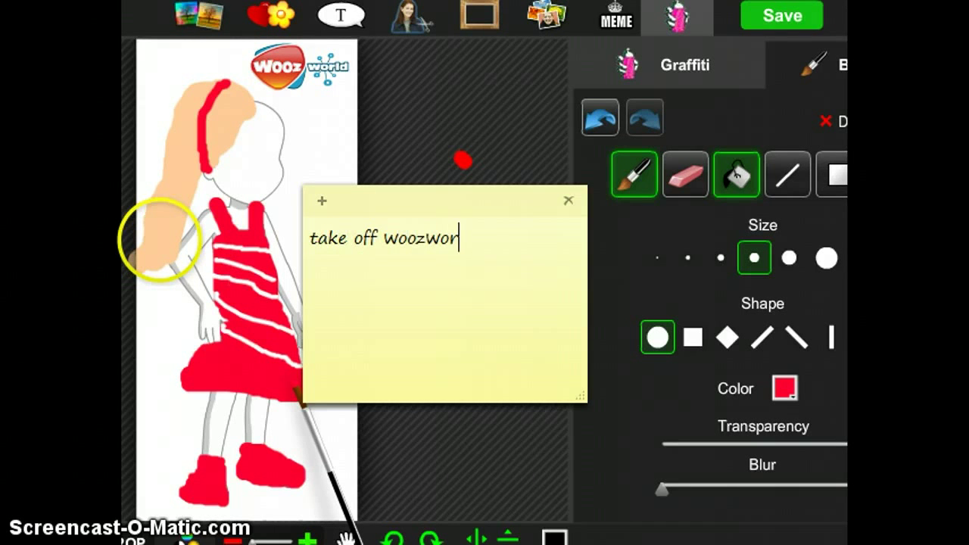
pyautogui.write('!')
pyautogui.moveTo(505, 242); pyautogui.dragTo(243, 252)
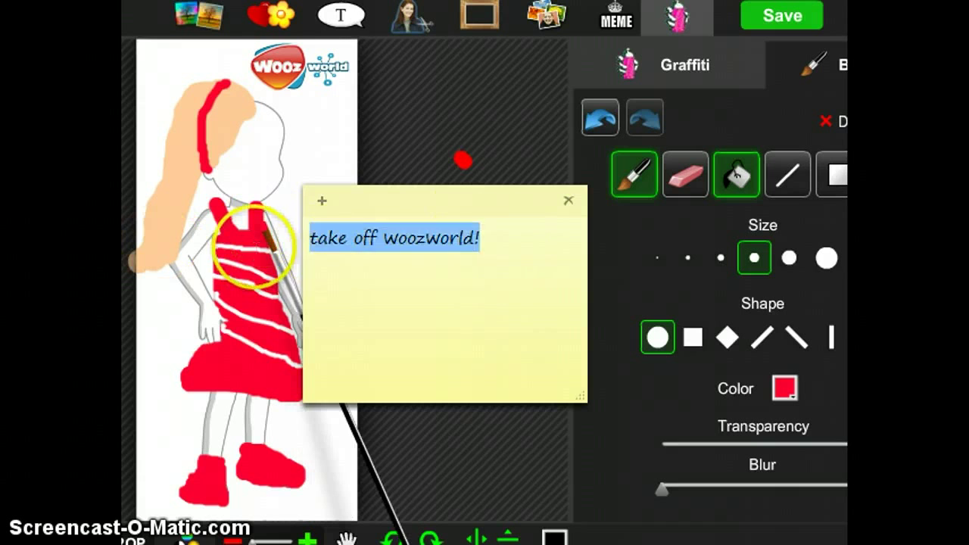
pyautogui.press('BackSpace')
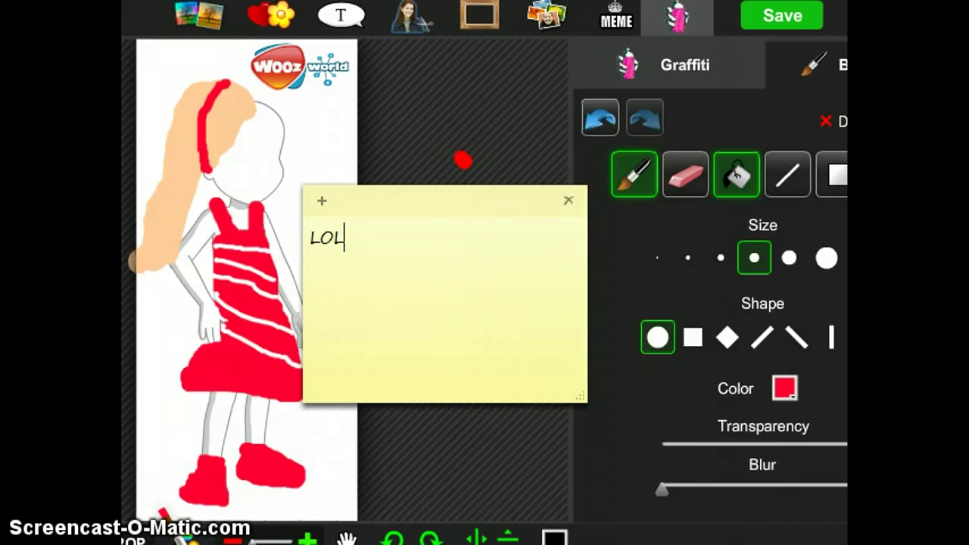
pyautogui.click(428, 526)
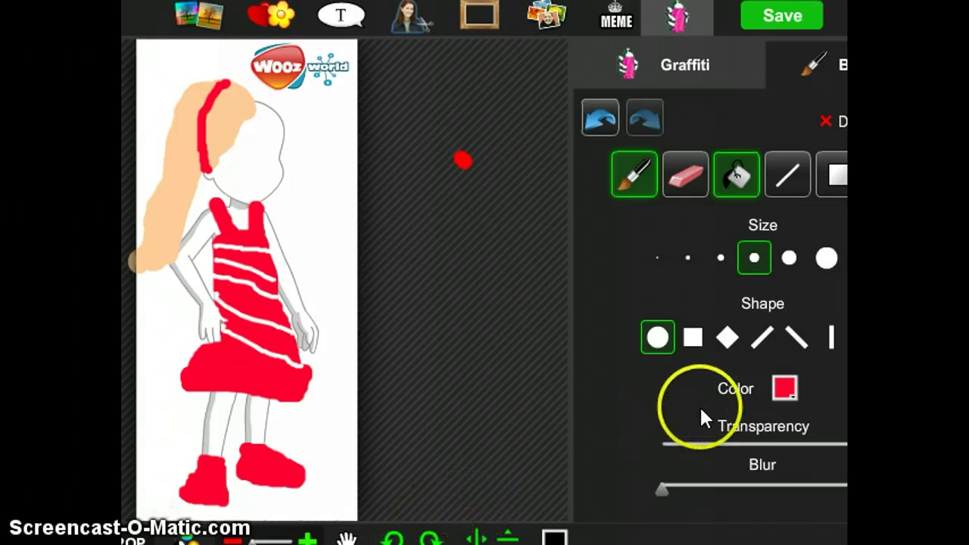
# Paint over the Woozworld logo above the mannequin in white with an extra-large round brush.
pyautogui.click(785, 390)
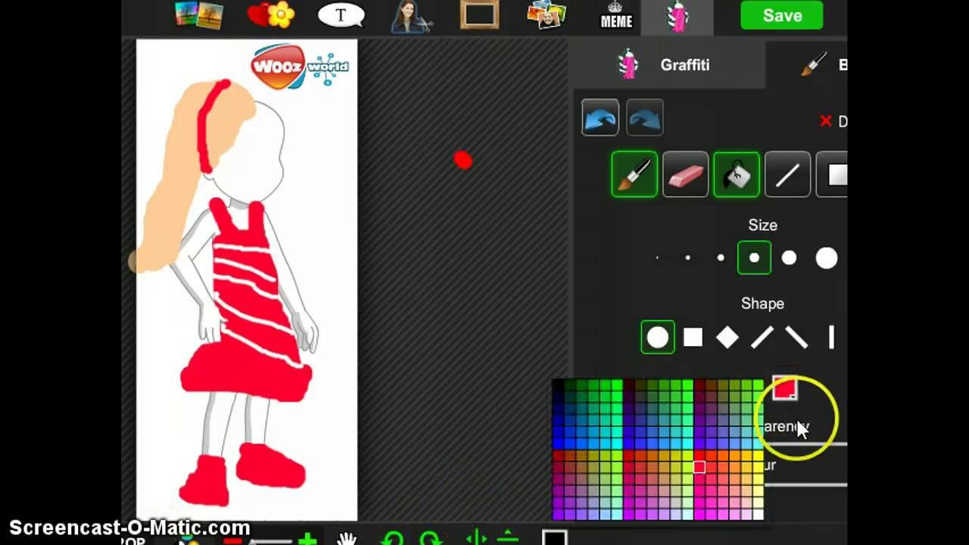
pyautogui.click(758, 517)
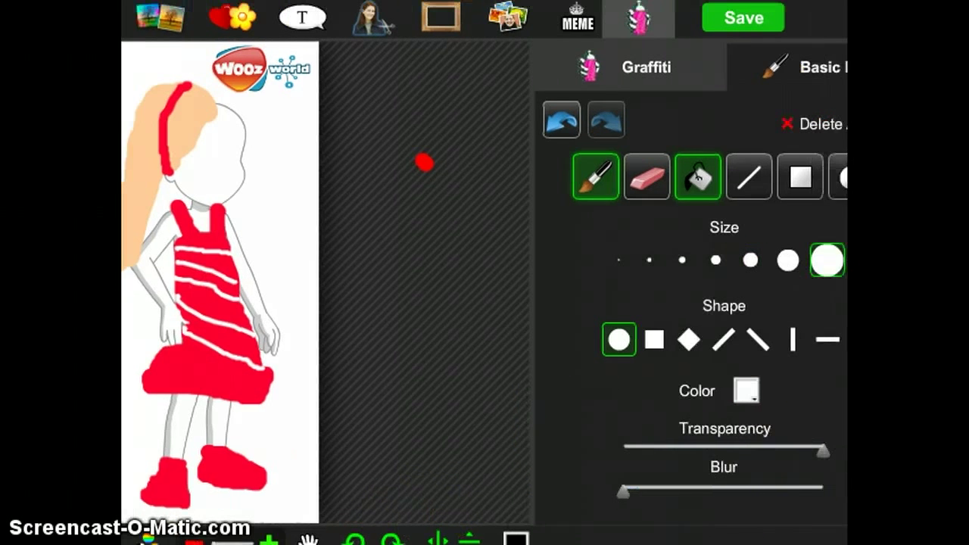
pyautogui.click(804, 269)
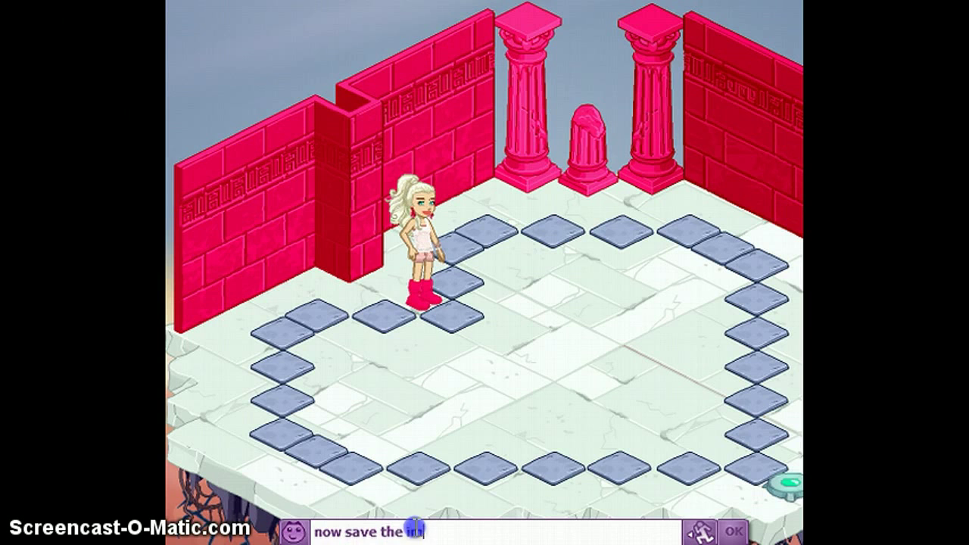
# Post a message in the Woozworld chat telling viewers to save the image now.
pyautogui.press('Return')
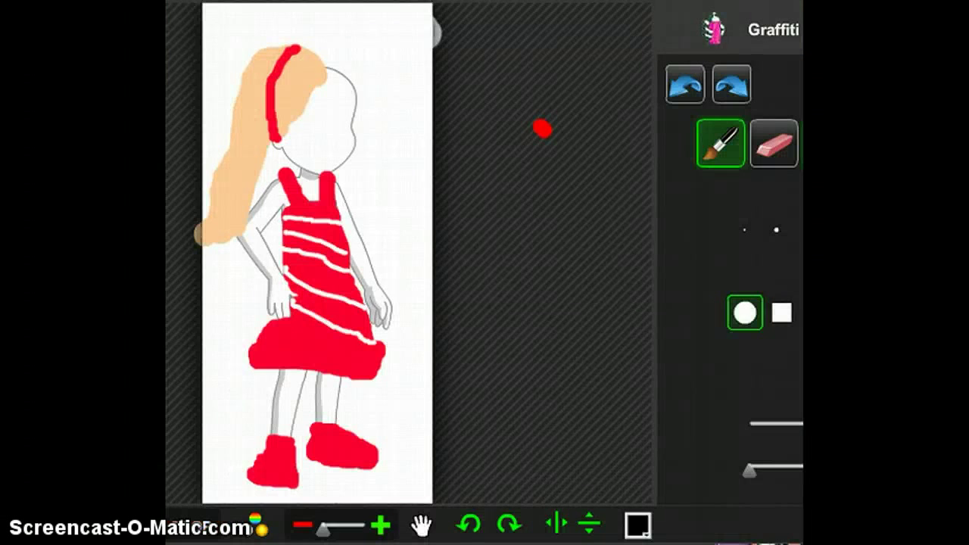
# Switch back to piZap and try to save the painted image to the Pictures folder as "woozworld desigm".
pyautogui.click(797, 19)
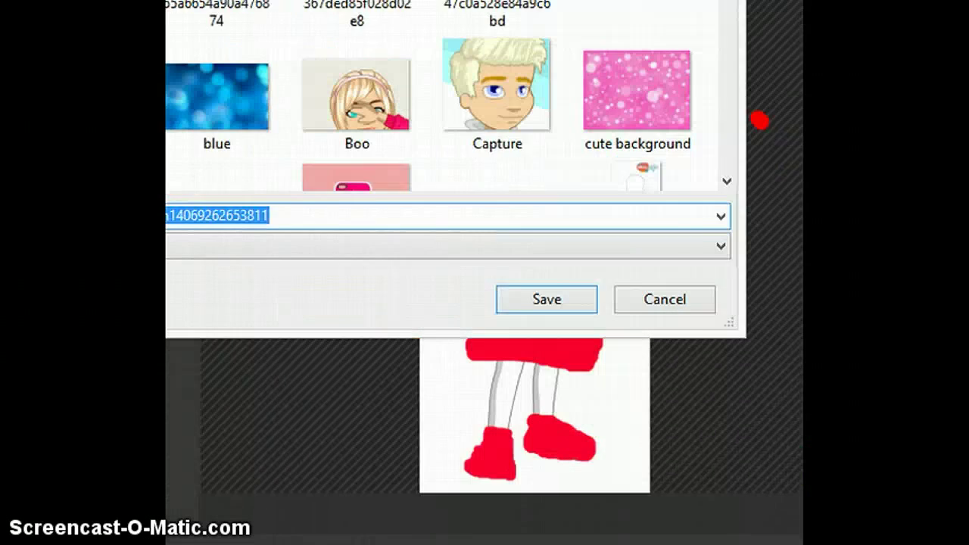
pyautogui.write('woo')
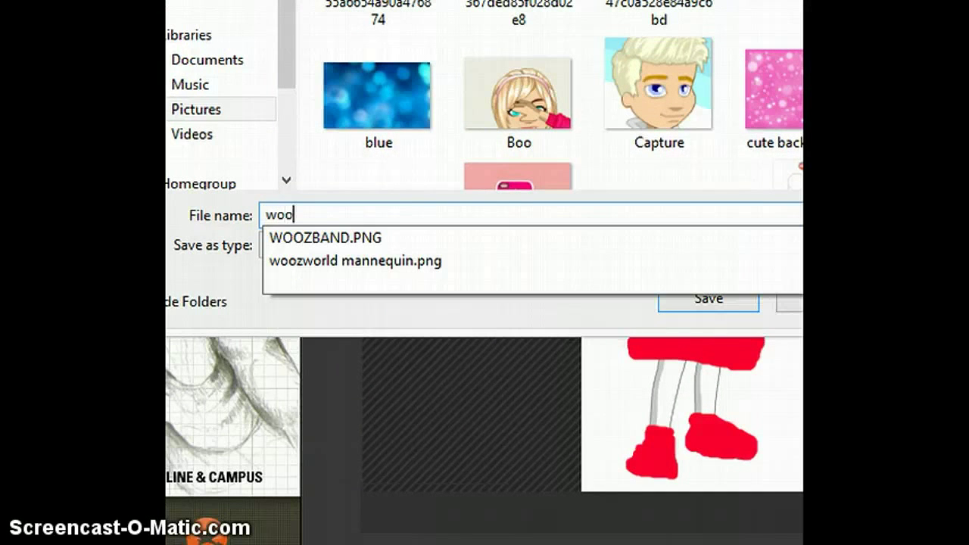
pyautogui.write('zworld')
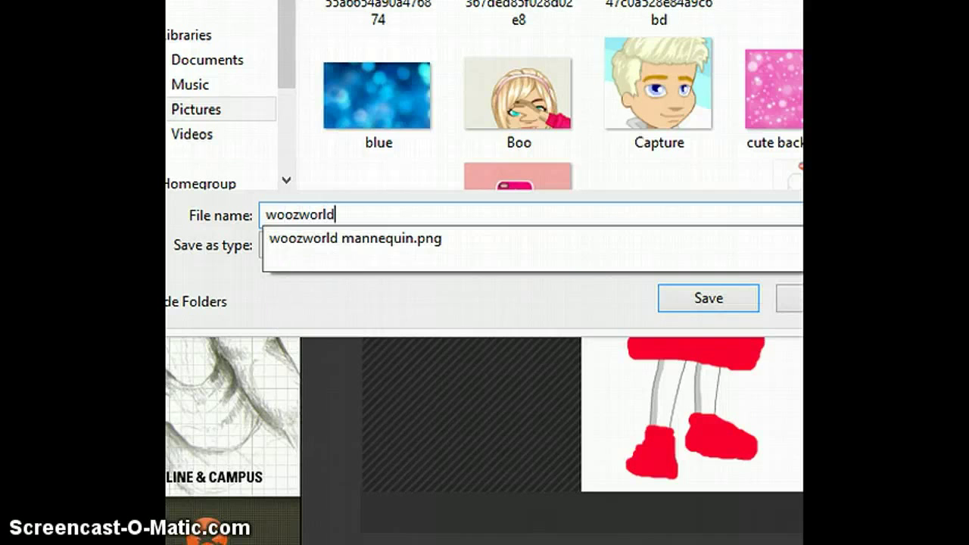
pyautogui.write(' s')
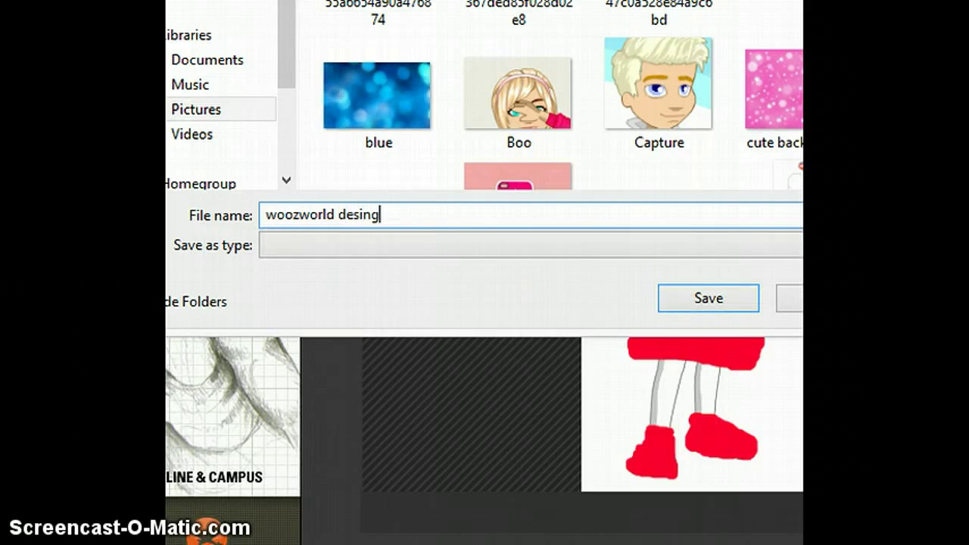
pyautogui.write('esign')
pyautogui.press('Return')
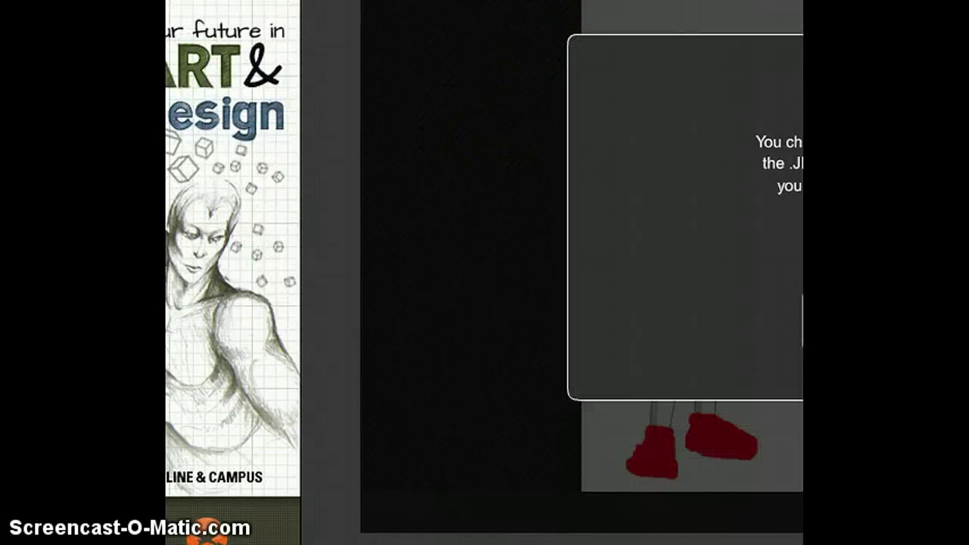
# Save the image to the Pictures folder as "woozworld design" and decline logging in to a piZap account.
pyautogui.click(799, 333)
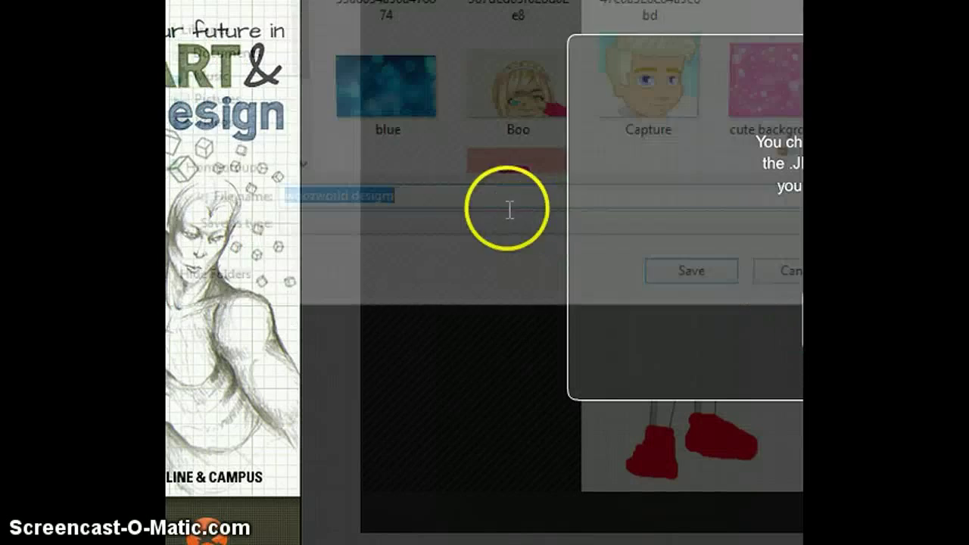
pyautogui.click(504, 217)
pyautogui.press('BackSpace')
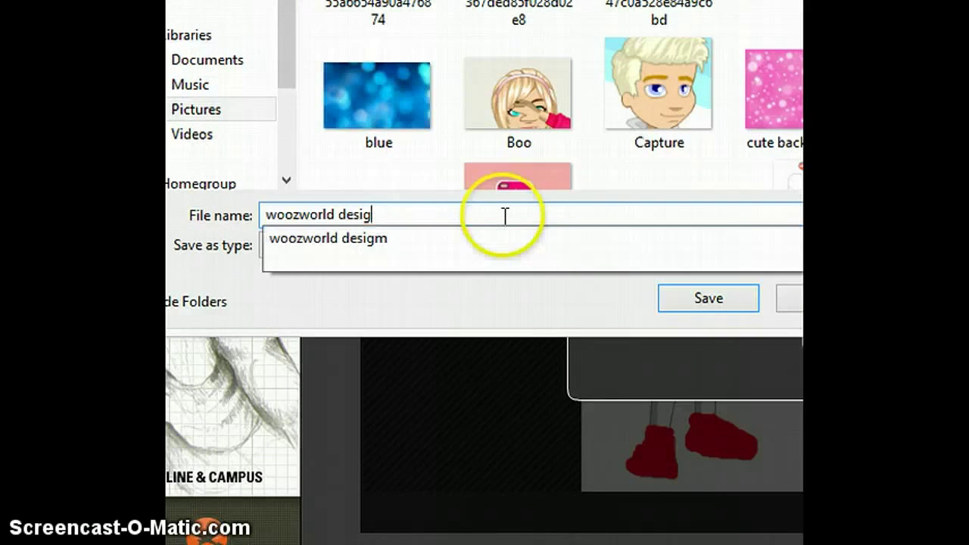
pyautogui.write('n')
pyautogui.press('Return')
pyautogui.click(799, 318)
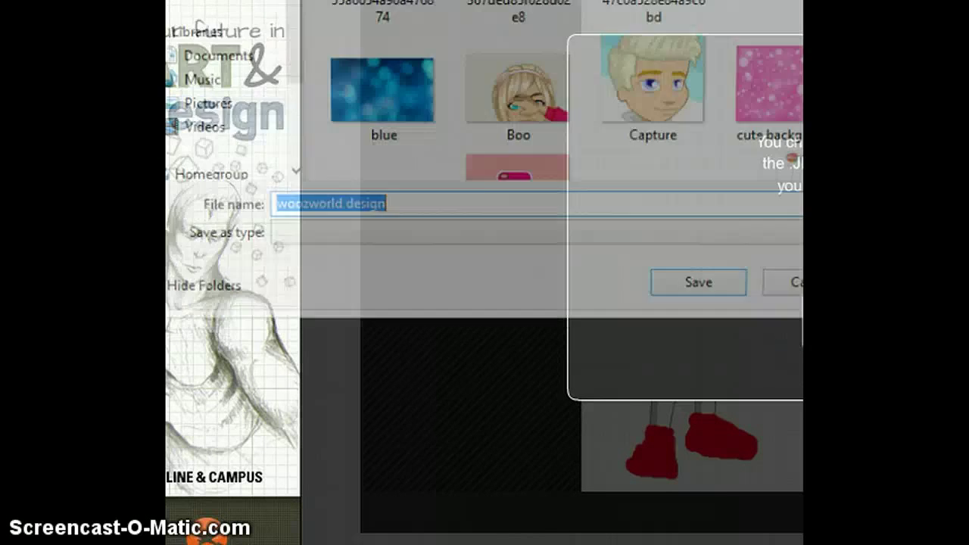
pyautogui.click(695, 293)
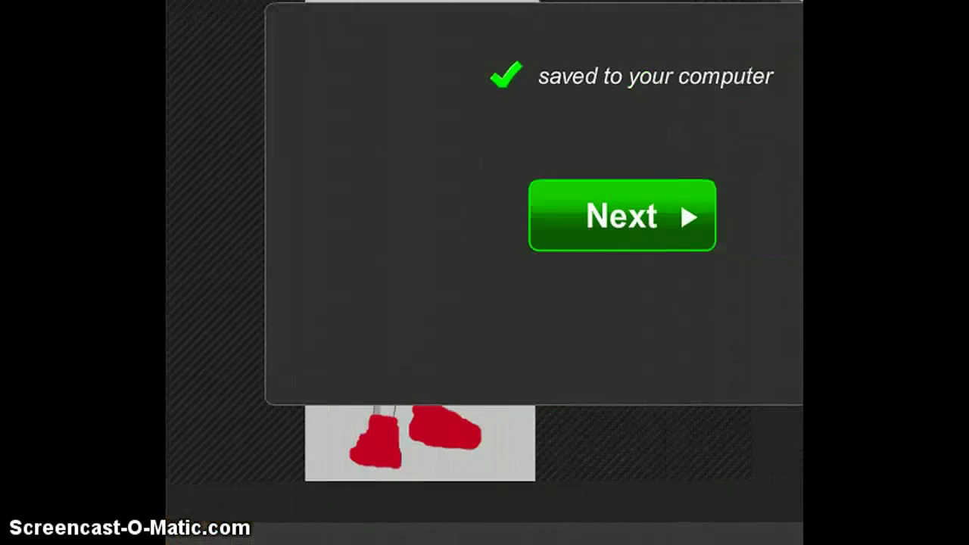
pyautogui.click(595, 217)
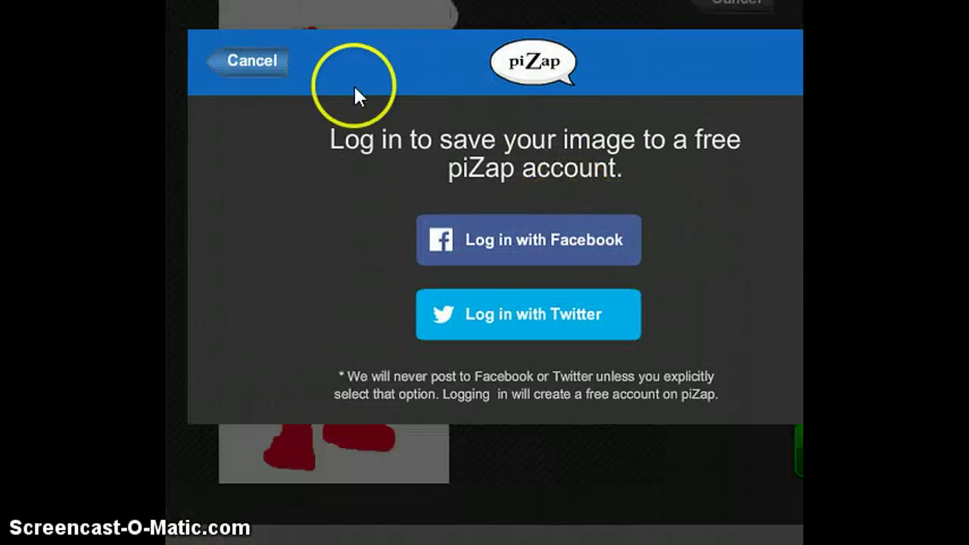
pyautogui.click(252, 64)
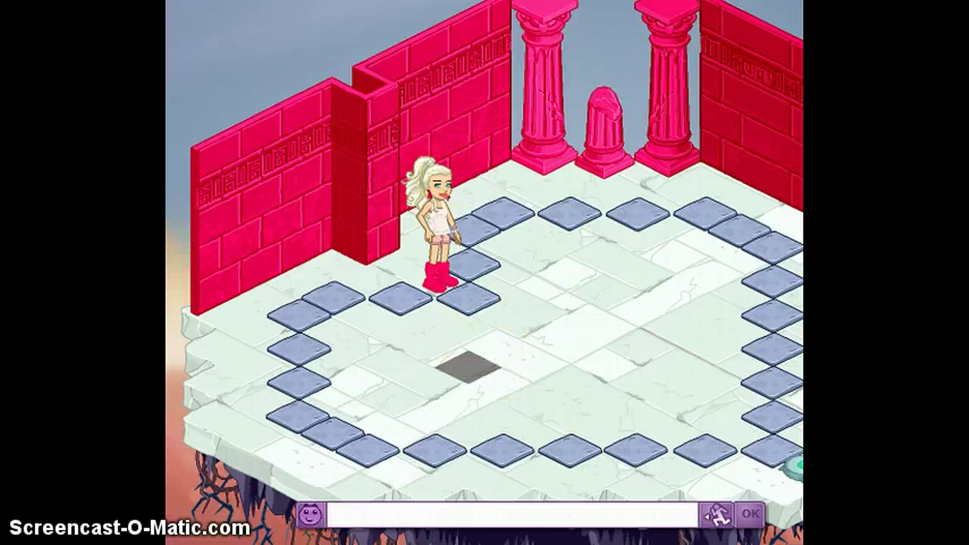
# Switch to Woozworld and post the chat messages "well", "bye yu tube!" and "hoped you enjoyed! :D".
pyautogui.click(447, 516)
pyautogui.press('Return')
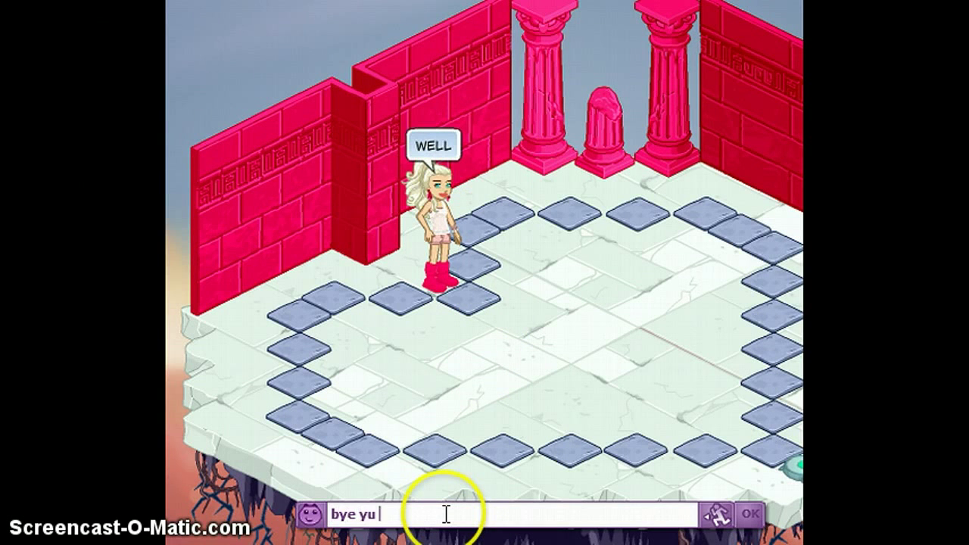
pyautogui.write('bye yu tube!')
pyautogui.press('Return')
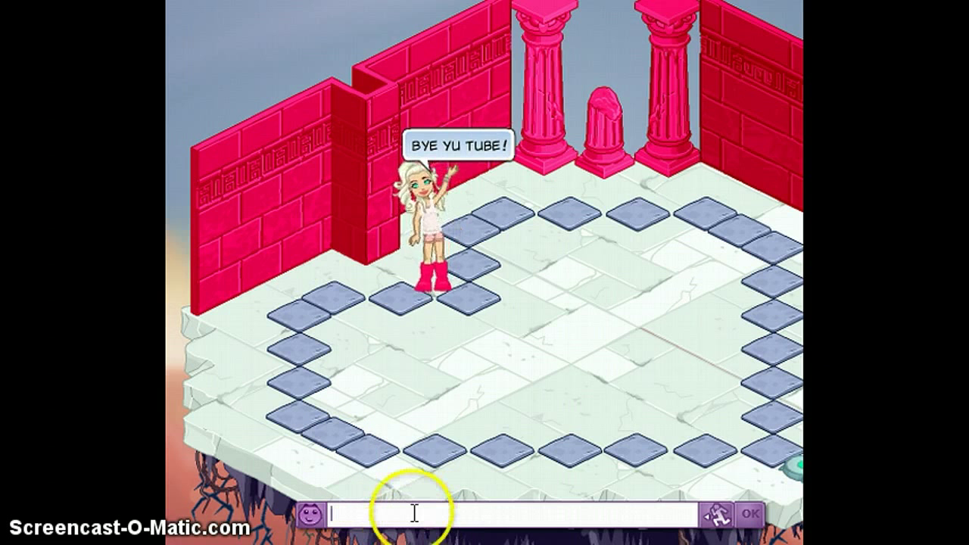
pyautogui.write('hpo')
pyautogui.press('BackSpace')
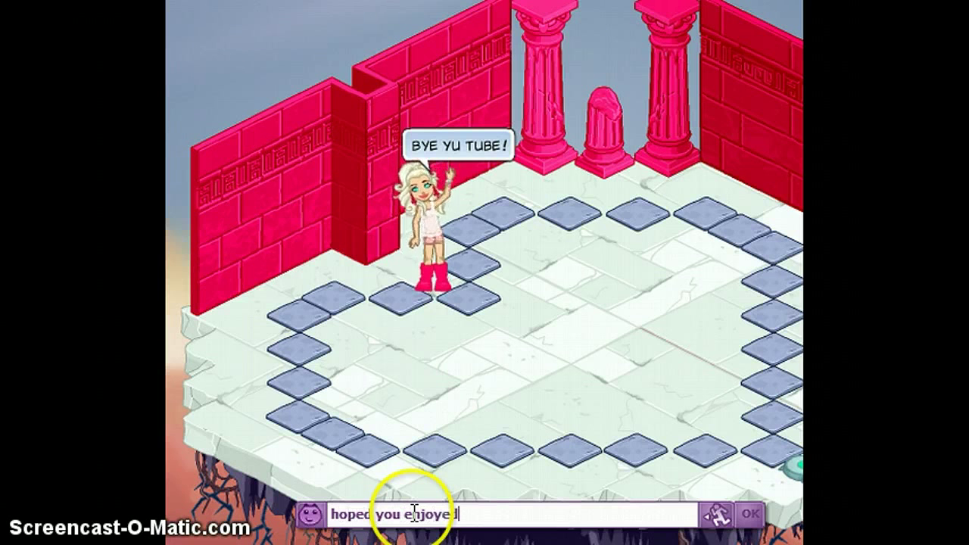
pyautogui.press('Return')
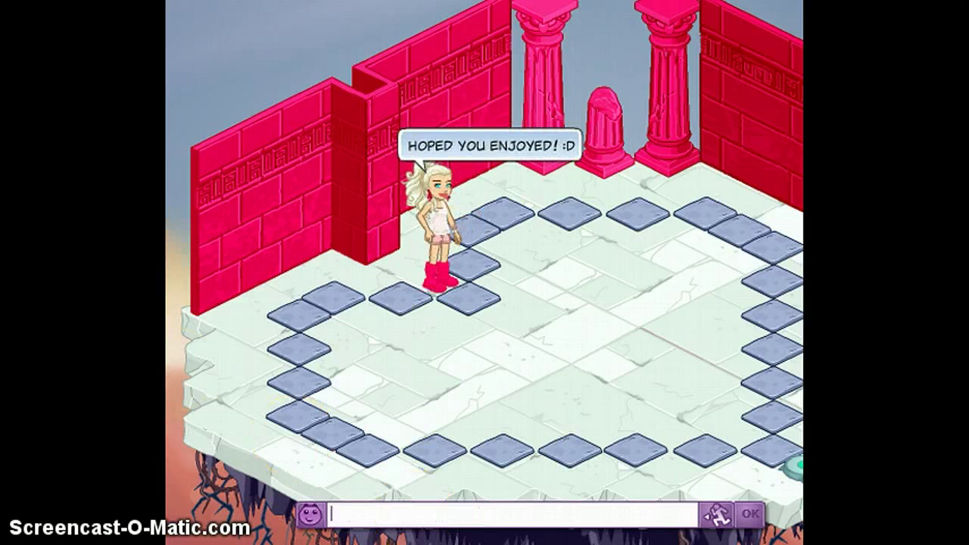